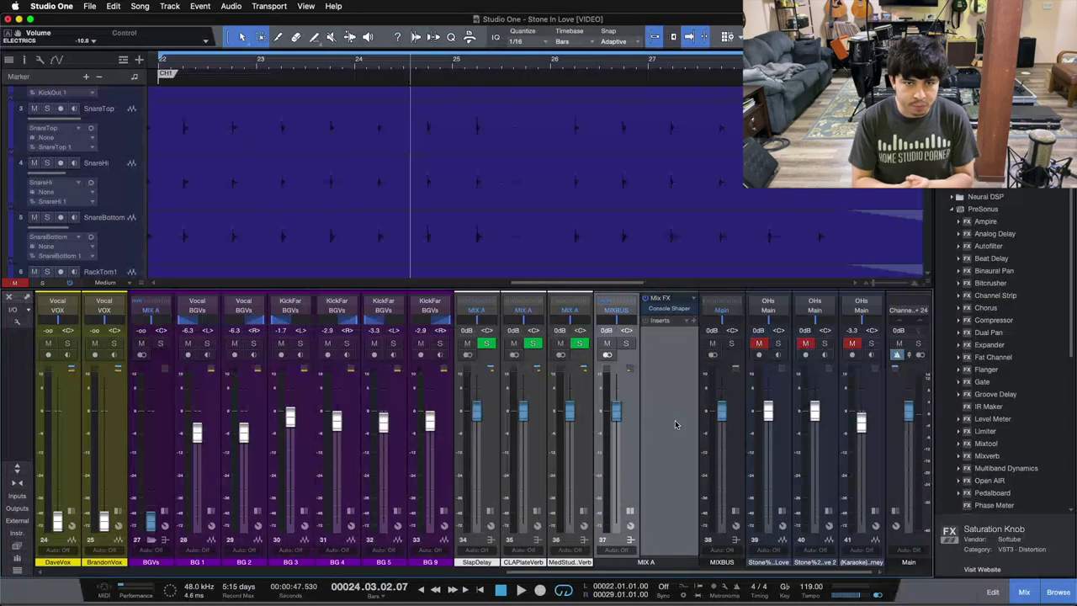
Return the playhead to the left locator and check the Console Shaper on the MIX A bus.
key("KP_1")
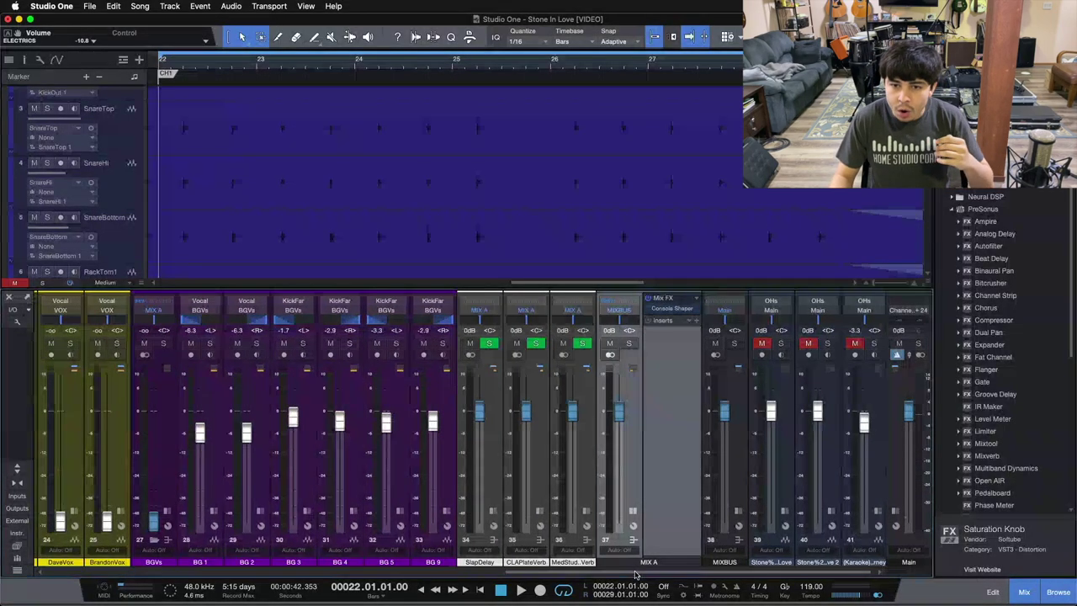
left_click_drag(651, 575, 108, 585)
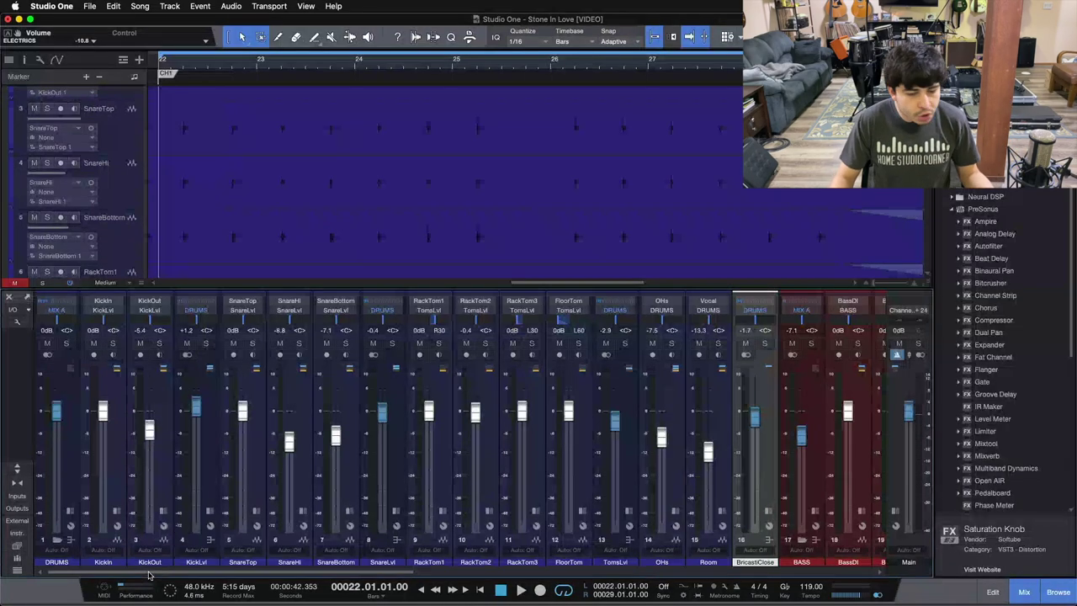
left_click_drag(149, 575, 606, 563)
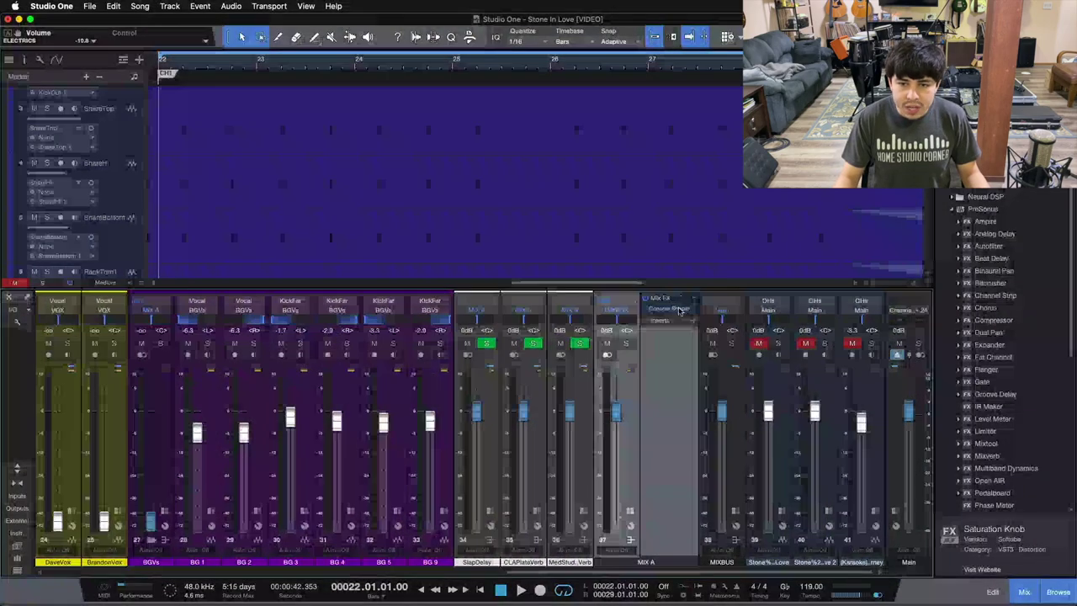
left_click(676, 309)
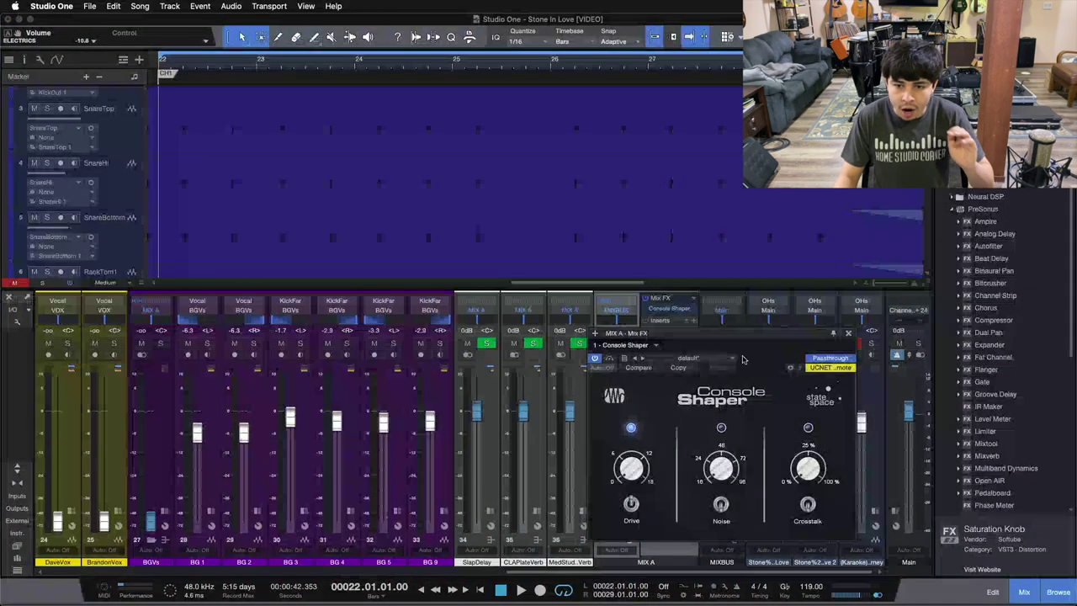
left_click(848, 333)
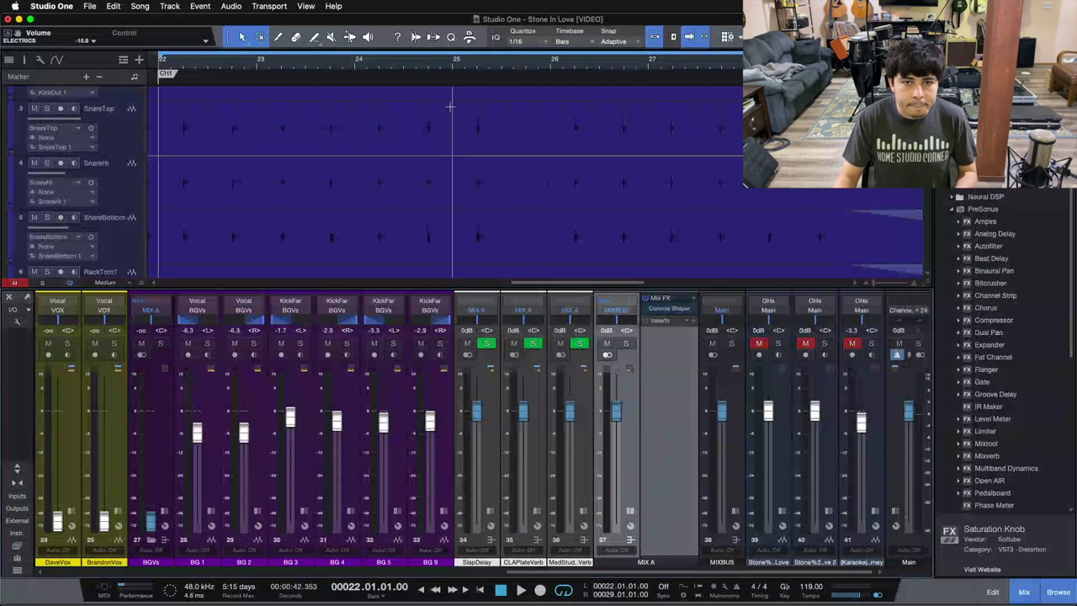
scroll(473, 64, "left", 2)
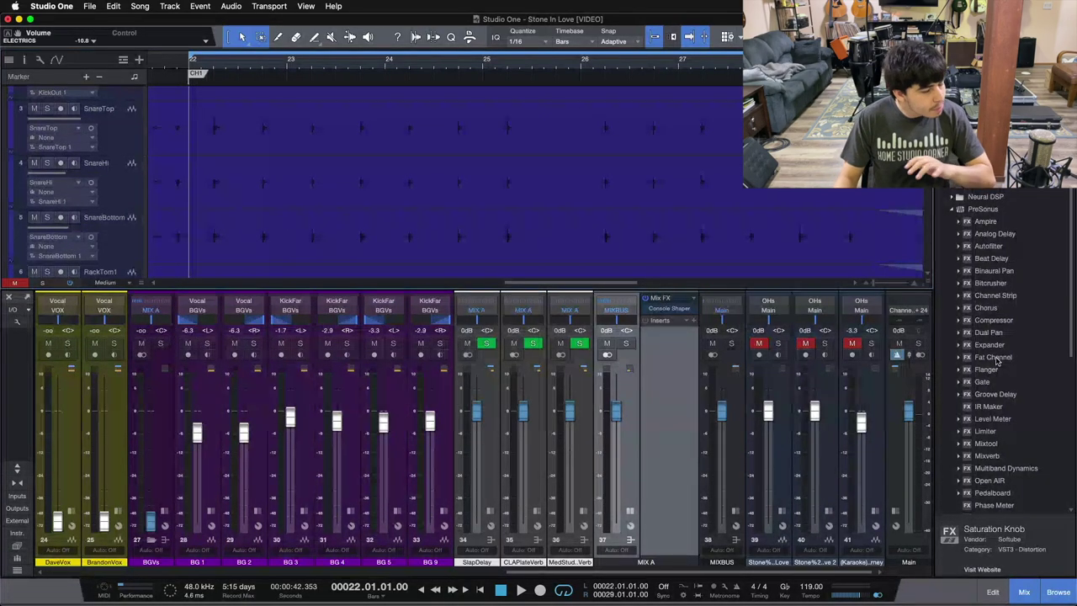
Insert a Fat Channel on MIX A with its compressor set to Brit Comp, then play the song.
left_click_drag(993, 358, 669, 370)
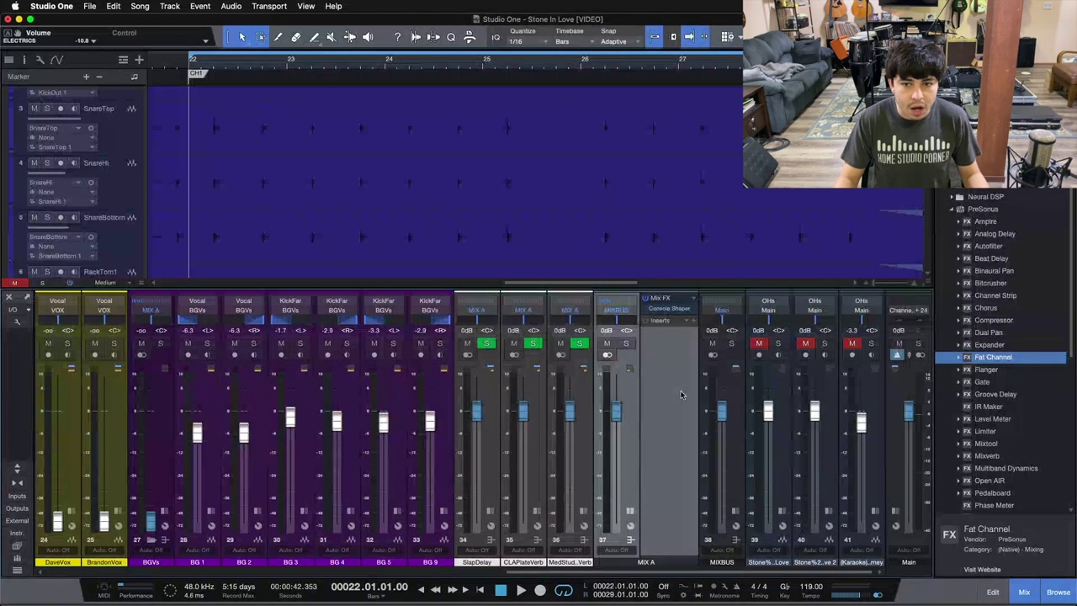
left_click_drag(810, 354, 532, 339)
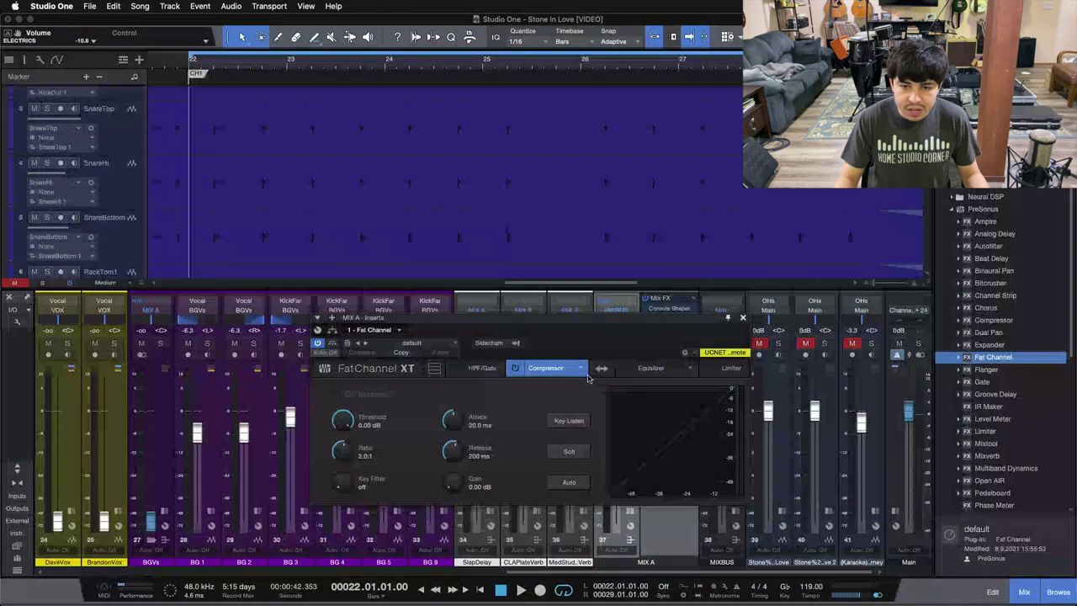
left_click(580, 368)
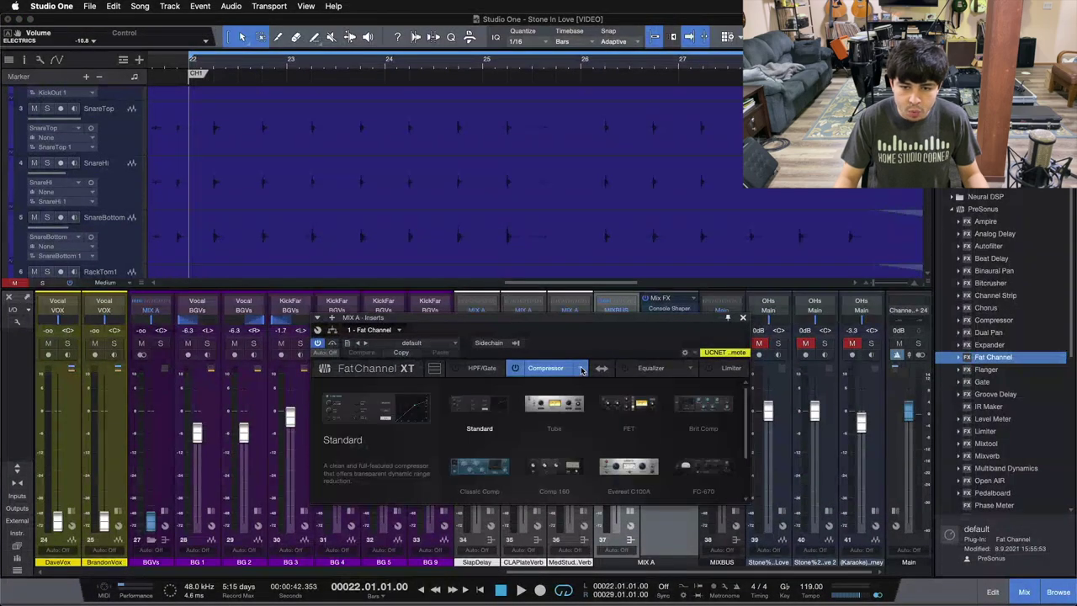
left_click(702, 405)
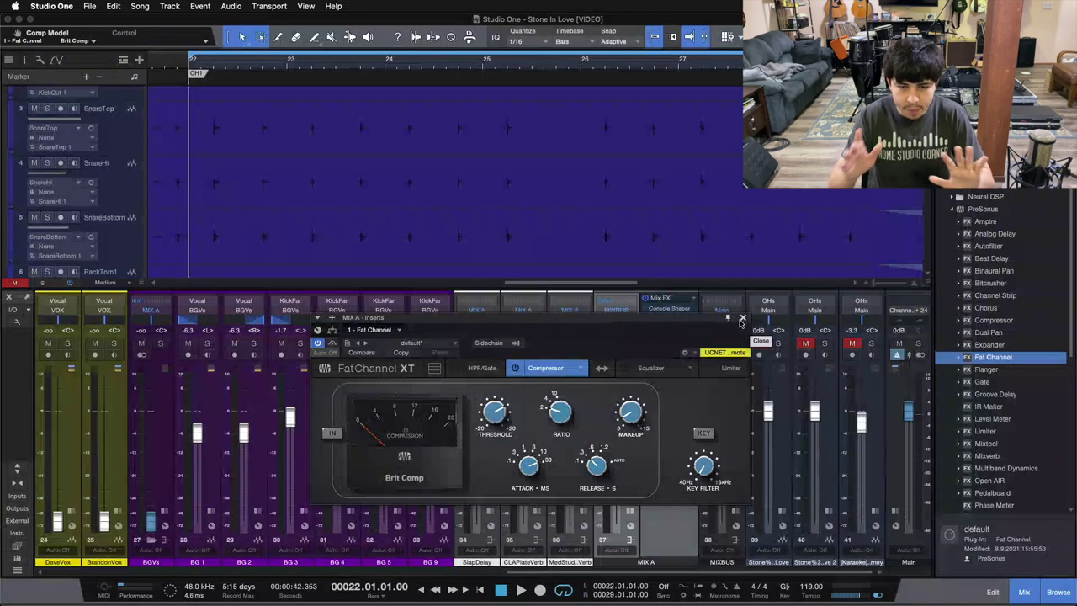
left_click(742, 319)
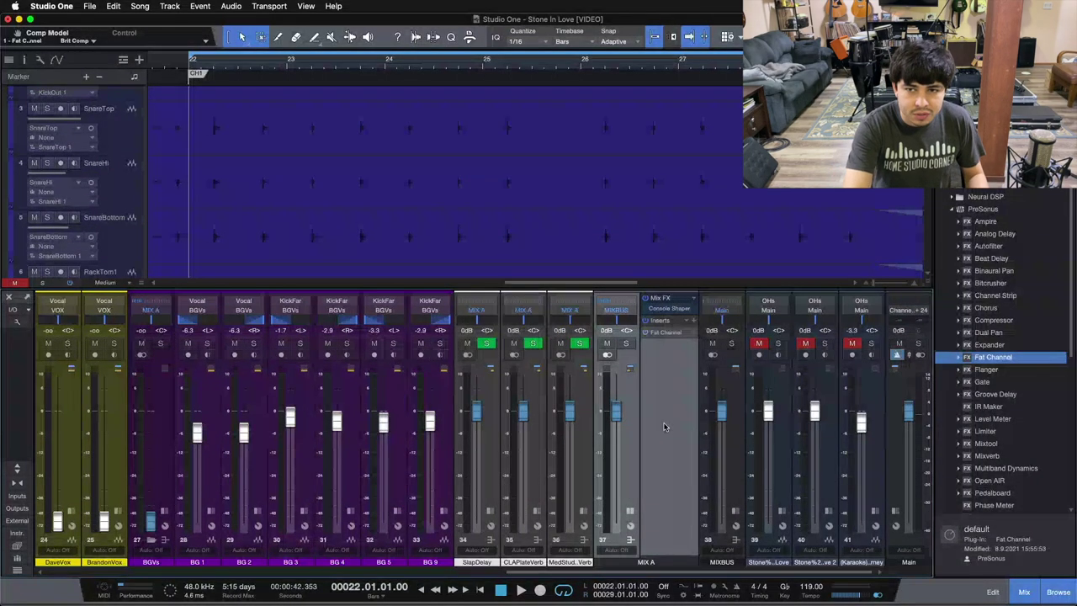
key("space")
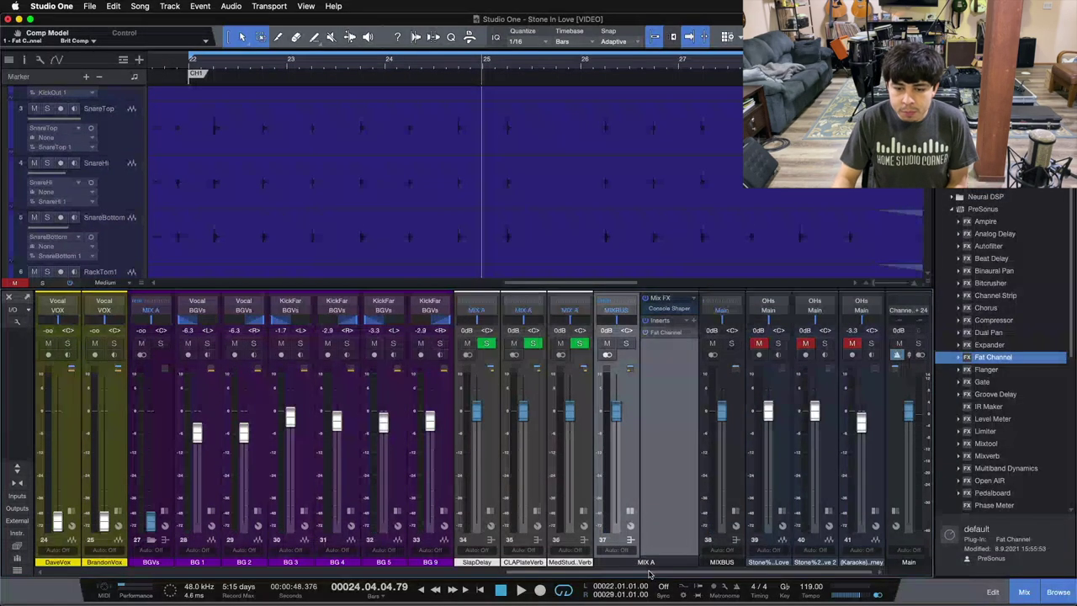
Scroll through the mixer channels during playback and reopen MIX A's Brit Comp Fat Channel.
scroll(505, 539, "left", 10)
scroll(430, 560, "left", 10)
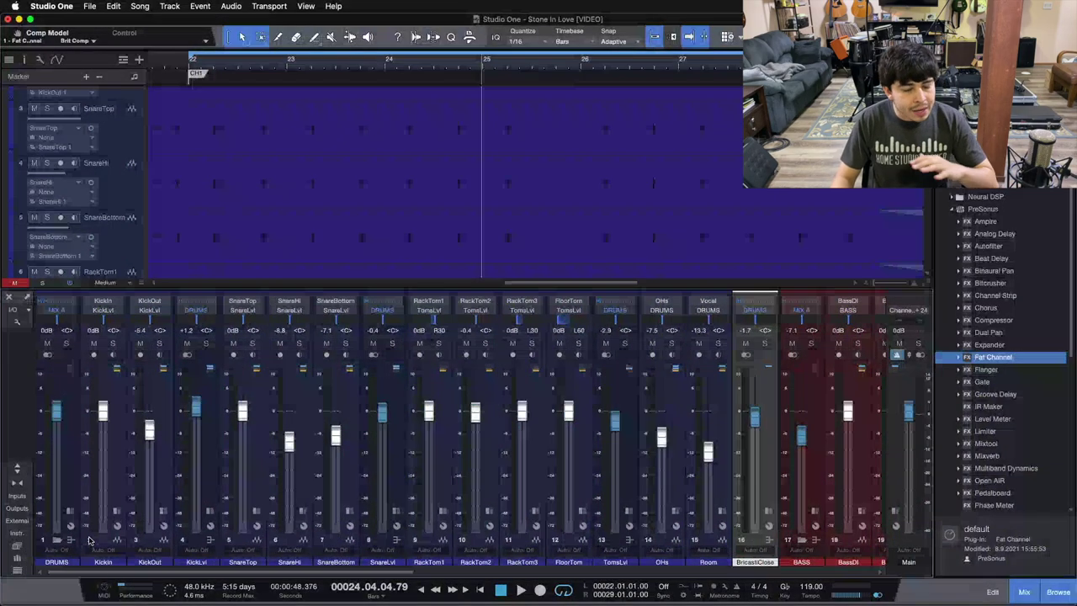
scroll(516, 543, "right", 10)
scroll(515, 543, "right", 5)
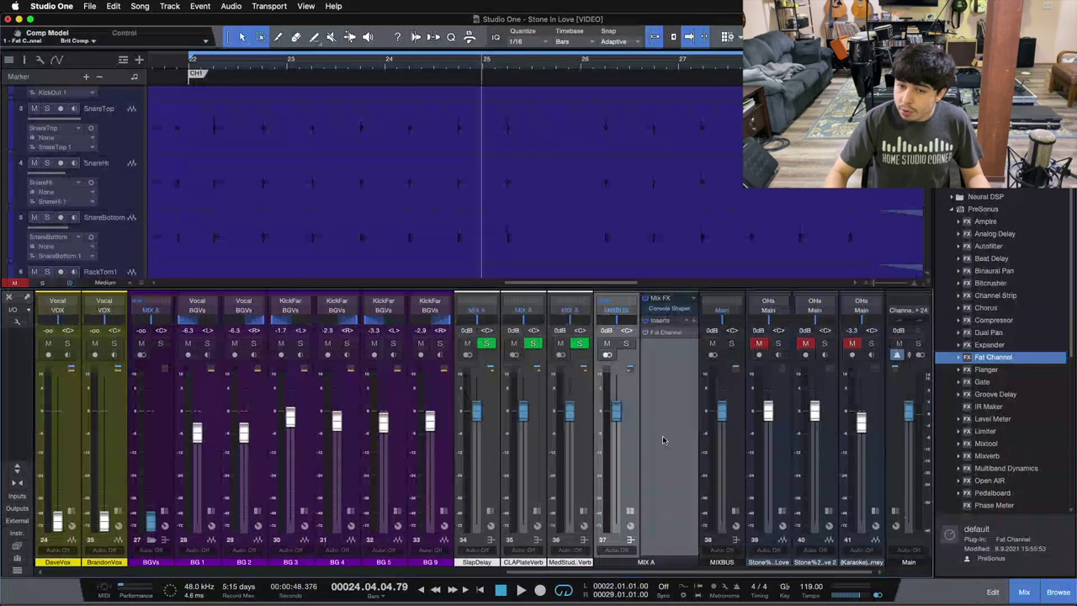
left_click(665, 332)
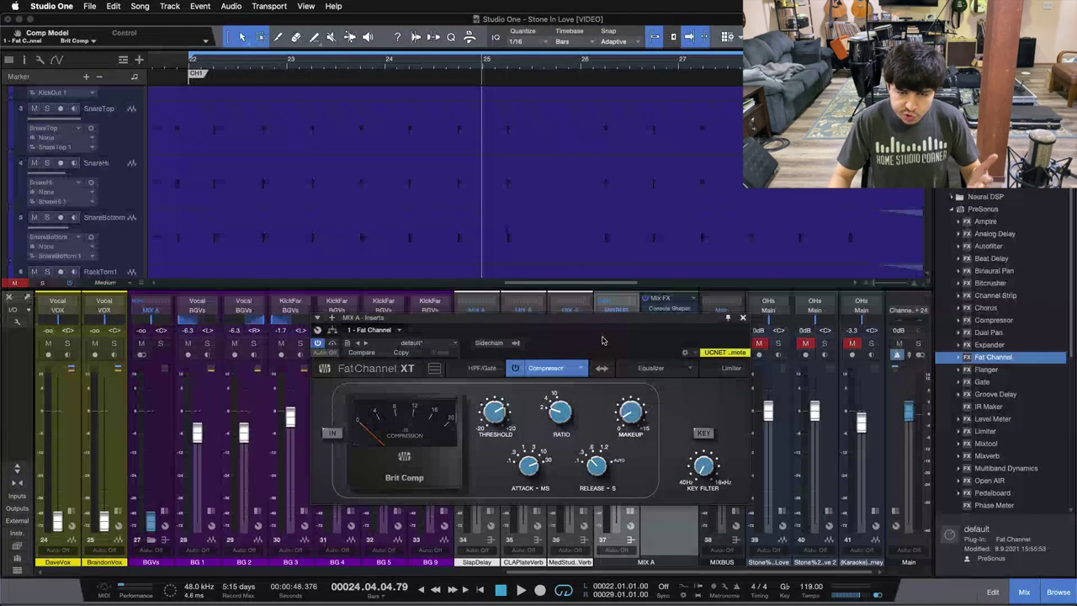
Move the Fat Channel XT window to the left of the mixer and switch on the Brit Comp.
left_click_drag(602, 339, 715, 368)
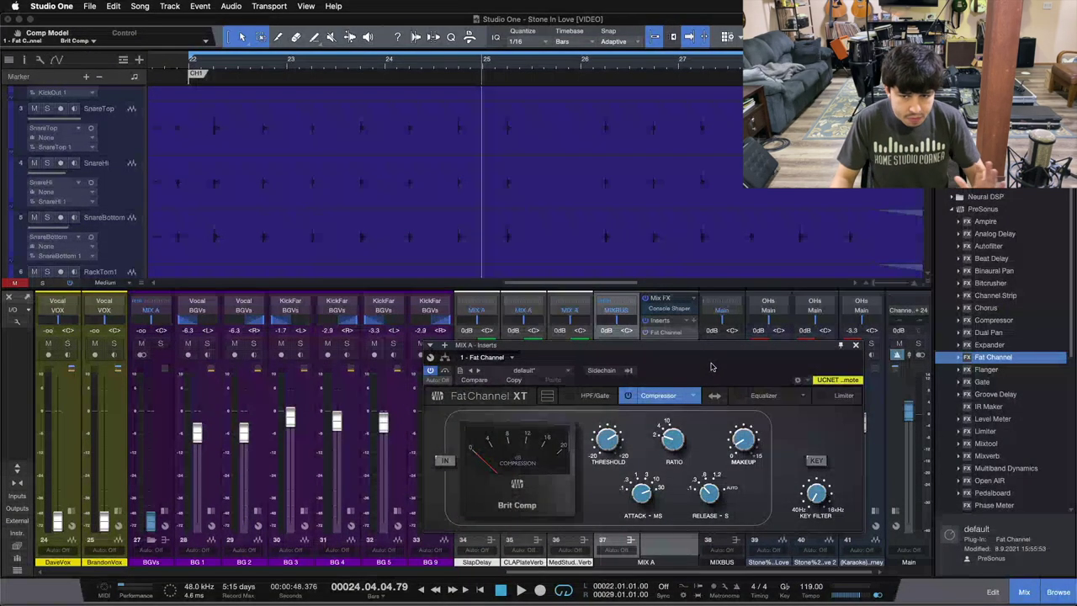
mouse_move(678, 366)
left_mouse_down()
mouse_move(785, 408)
mouse_move(694, 379)
left_mouse_up()
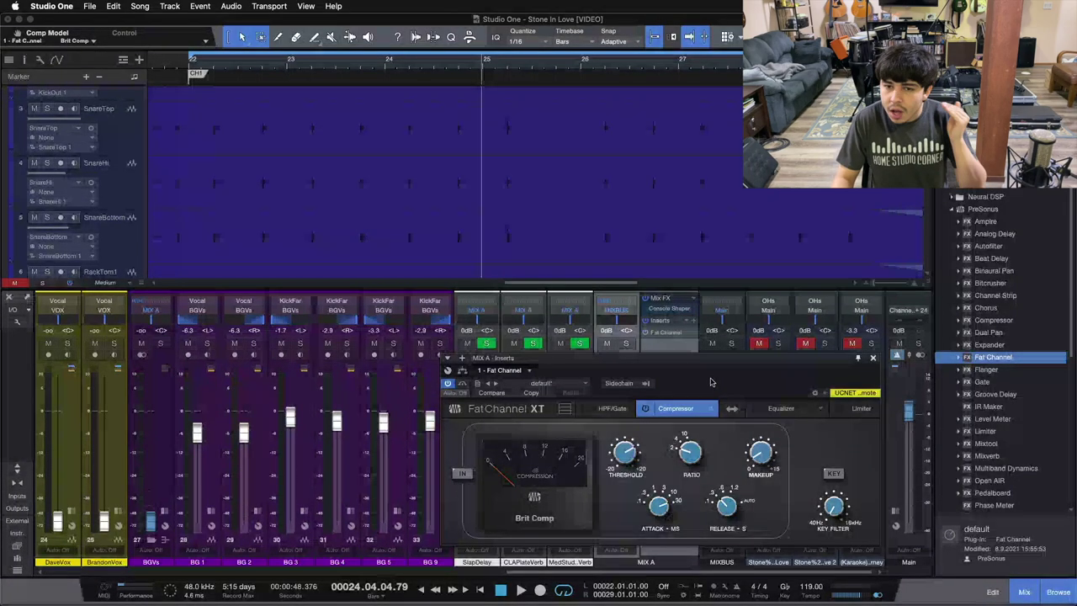
left_click_drag(701, 380, 423, 337)
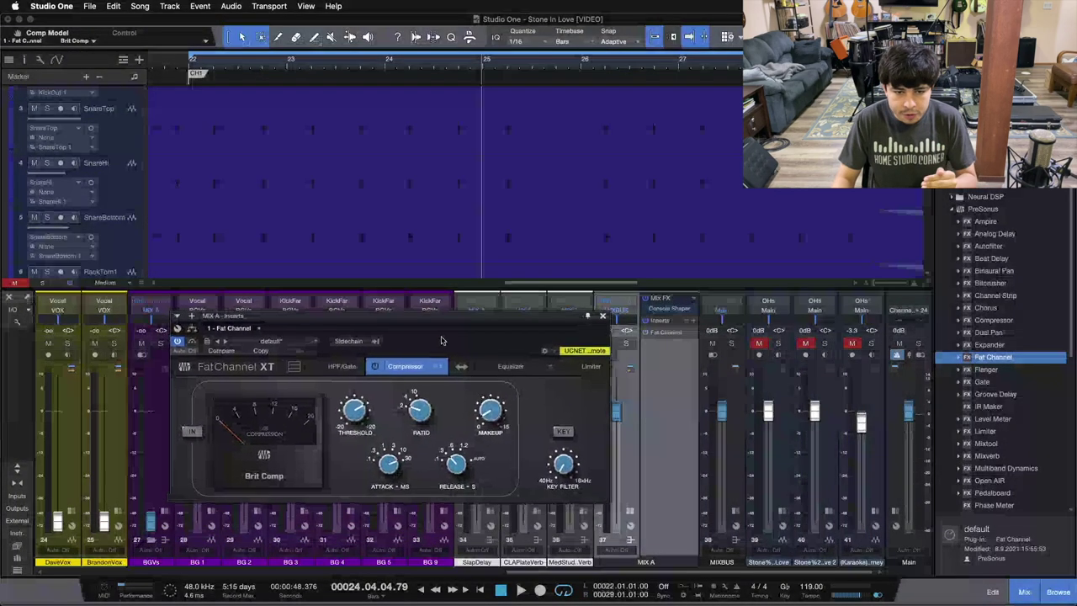
left_click_drag(441, 339, 444, 340)
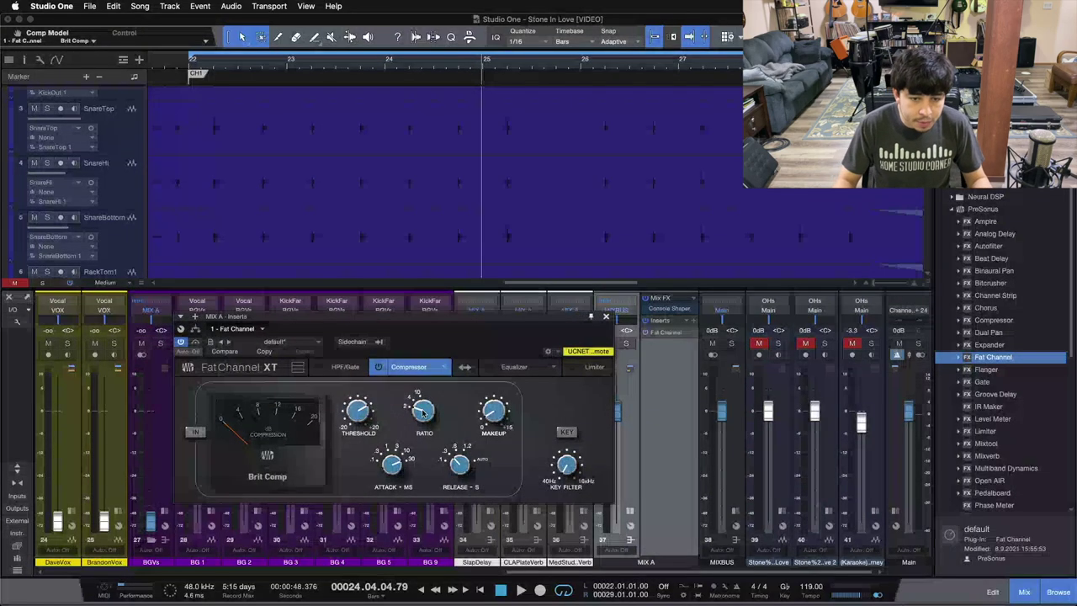
left_click(195, 432)
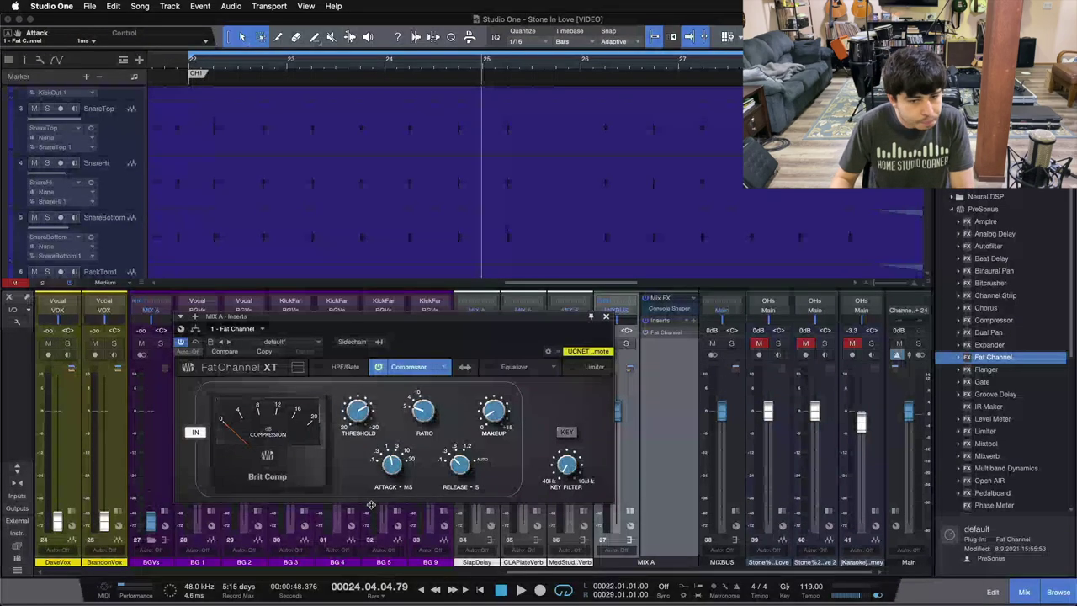
Set the Brit Comp attack to 30 ms and release to 1.2 s, then try several threshold values.
left_click_drag(376, 486, 367, 429)
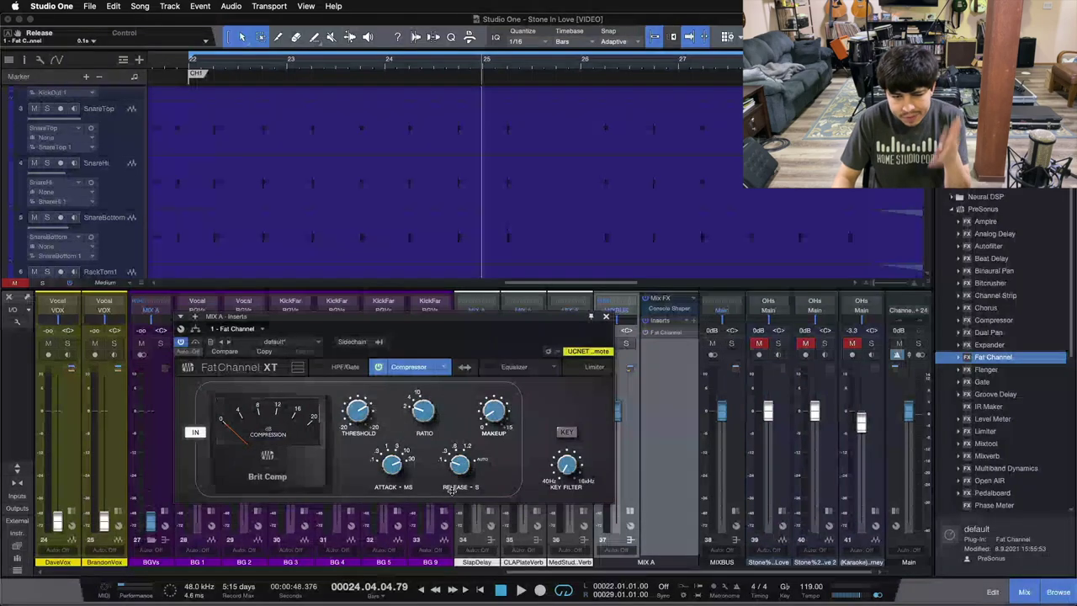
left_click_drag(452, 490, 451, 385)
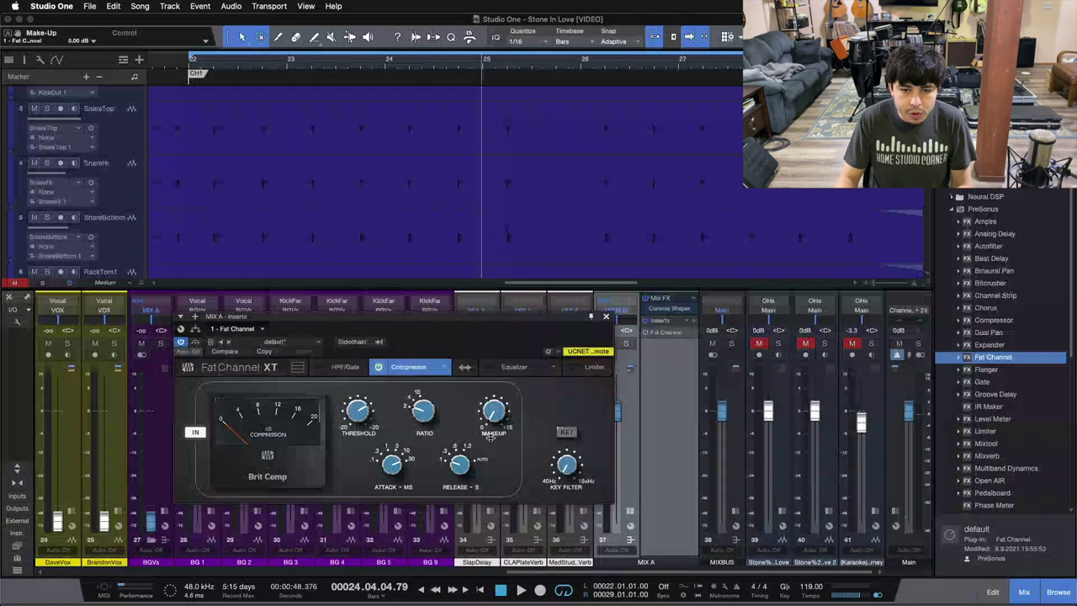
left_click_drag(359, 431, 358, 410)
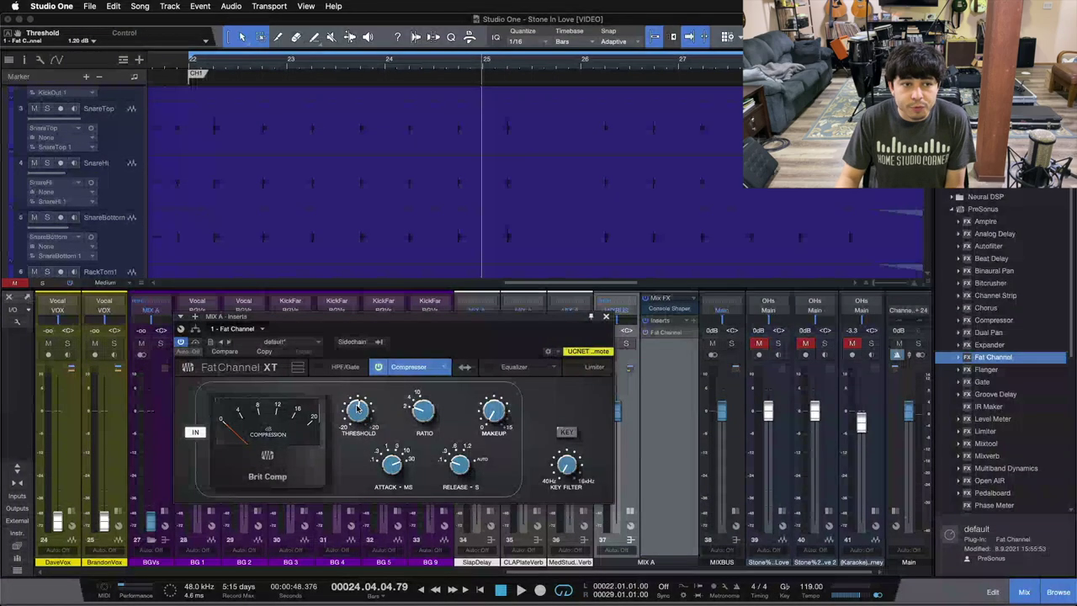
scroll(358, 408, "down", 4)
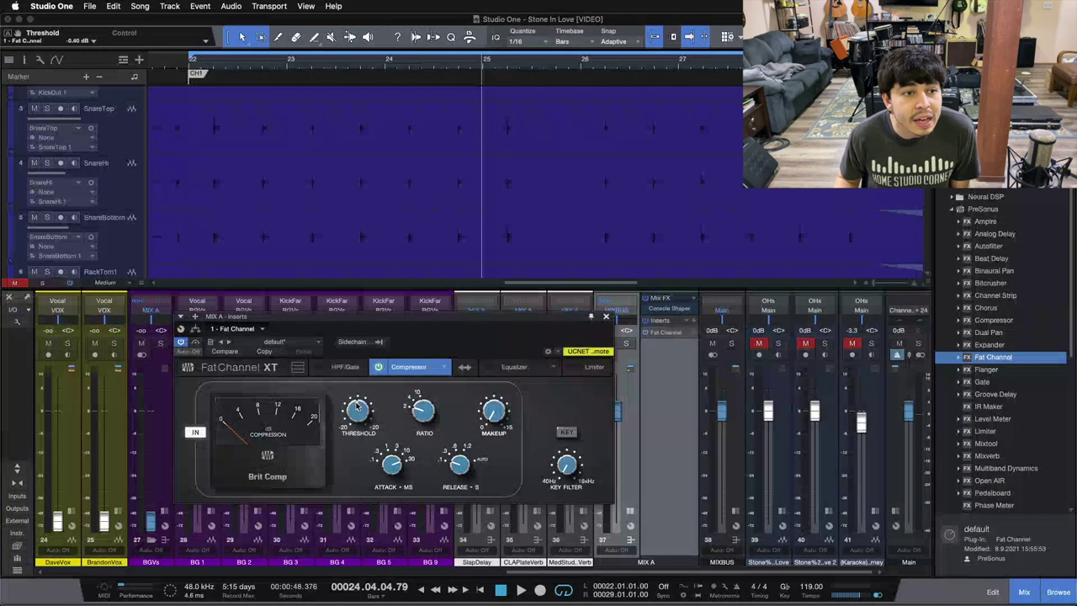
left_click_drag(358, 408, 358, 409)
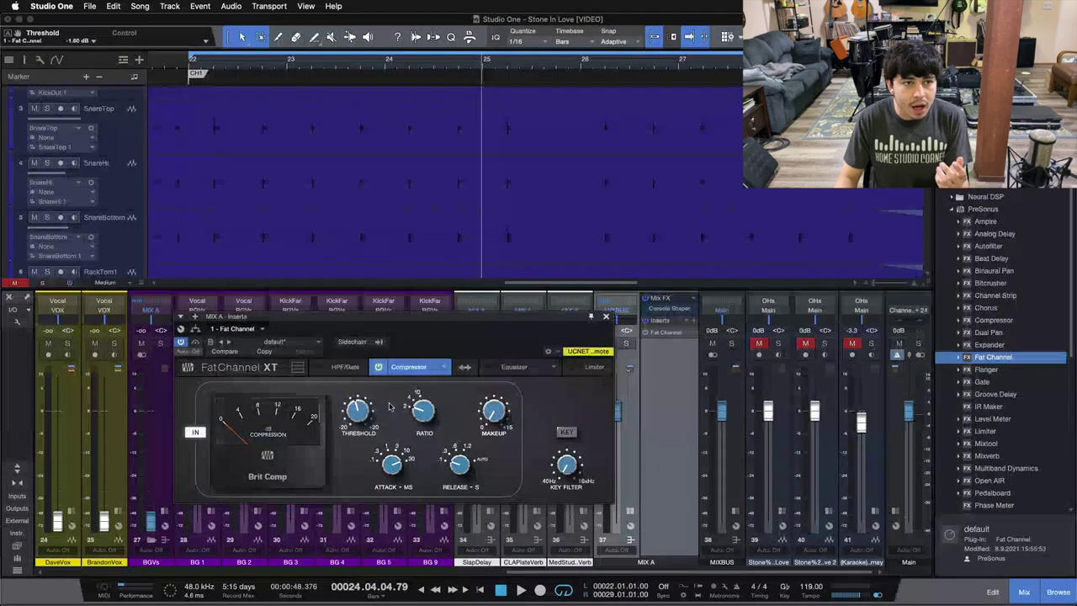
left_click_drag(357, 422, 359, 392)
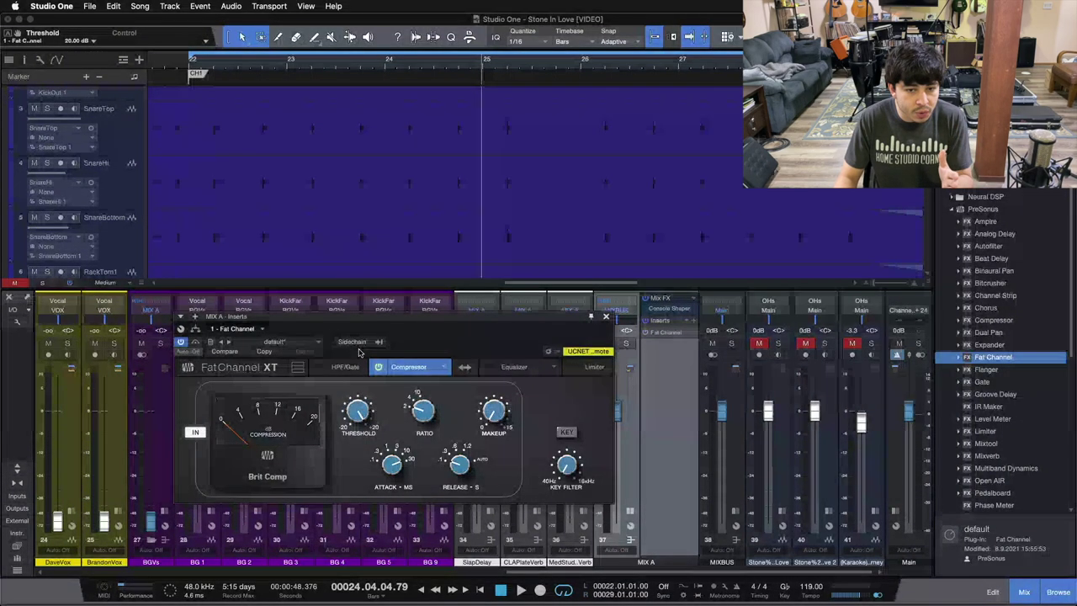
Replay from bar 22 while easing the Brit Comp threshold to about -1.8 dB.
key("space")
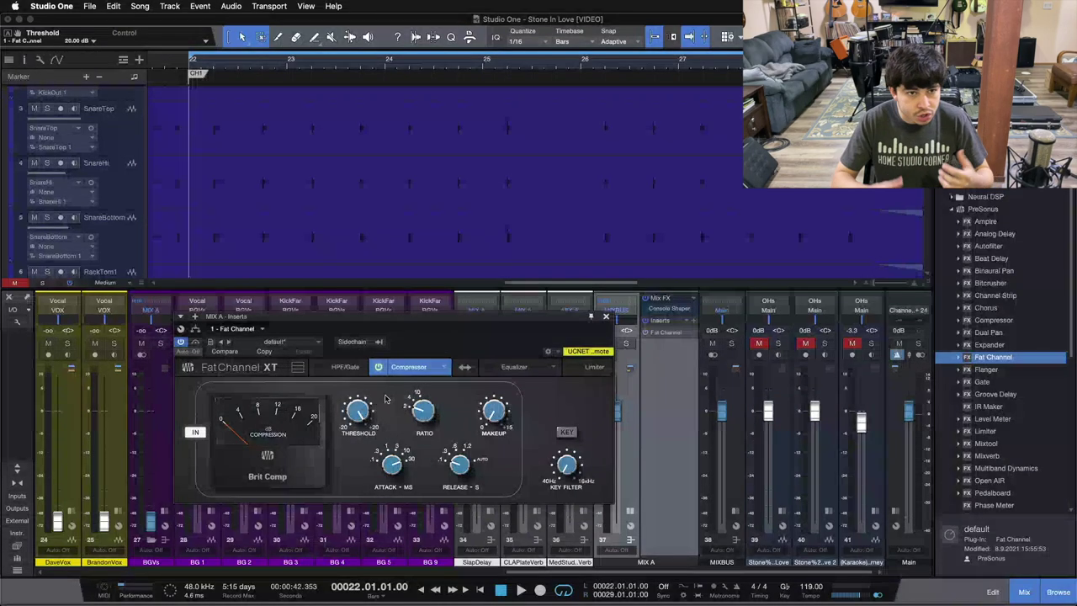
key("space")
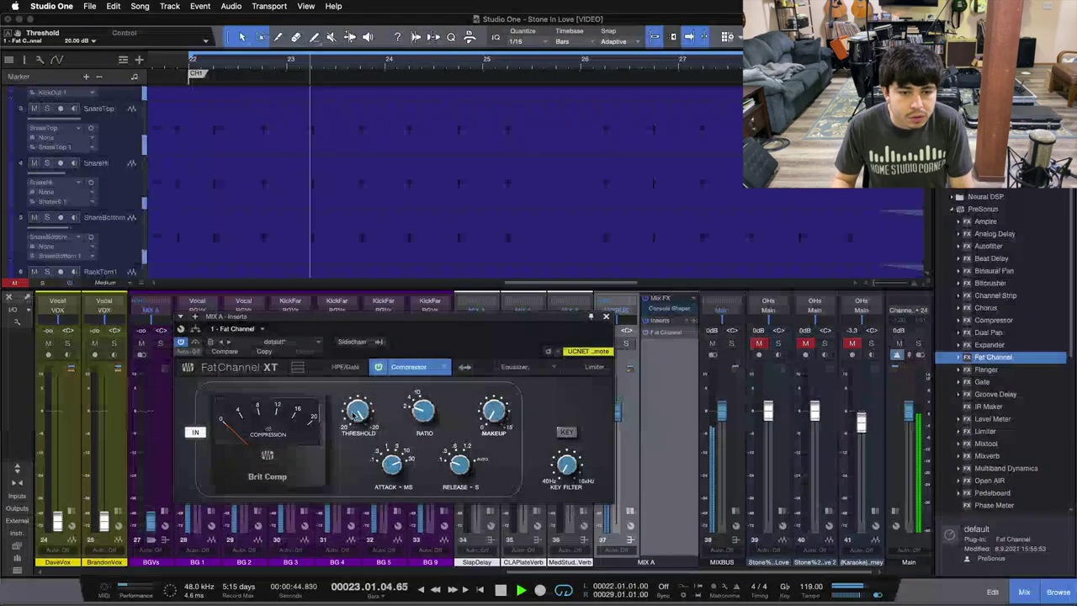
mouse_move(357, 405)
left_mouse_down()
mouse_move(353, 420)
mouse_move(358, 410)
left_mouse_up()
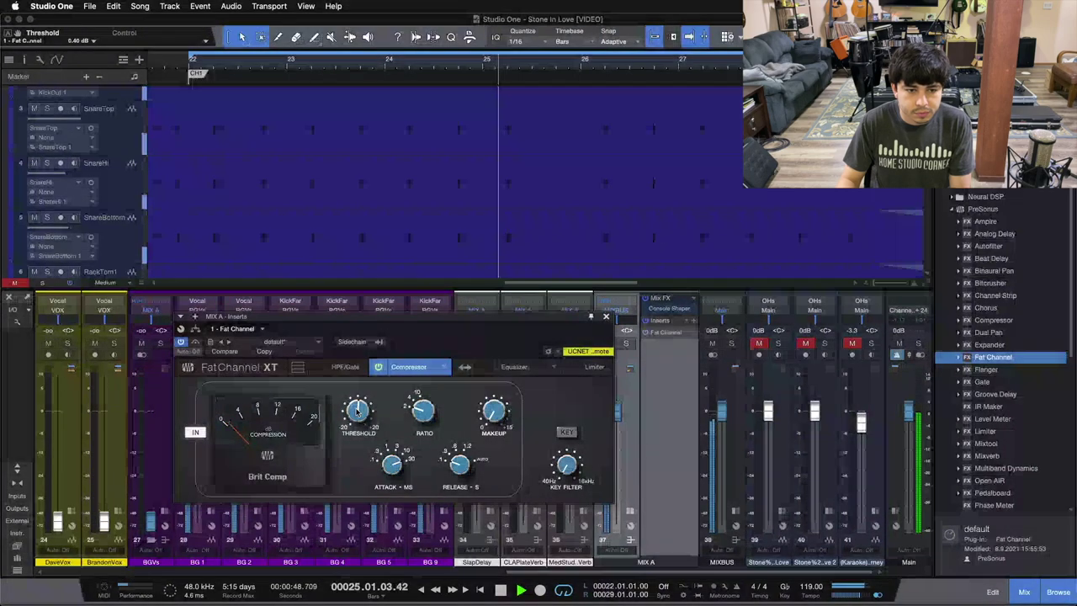
left_click_drag(358, 410, 357, 410)
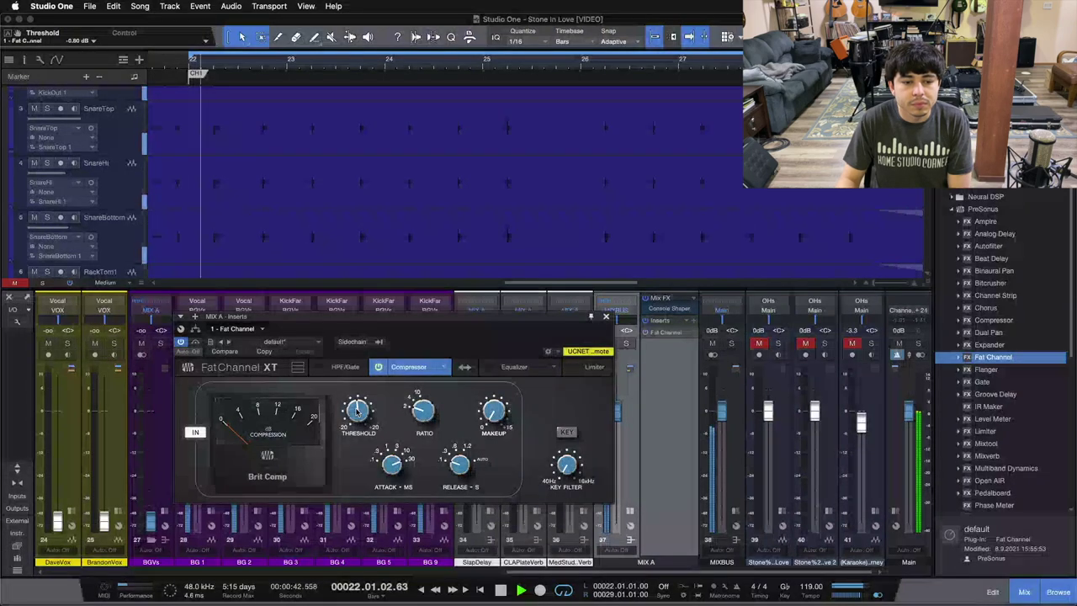
left_click_drag(358, 410, 358, 410)
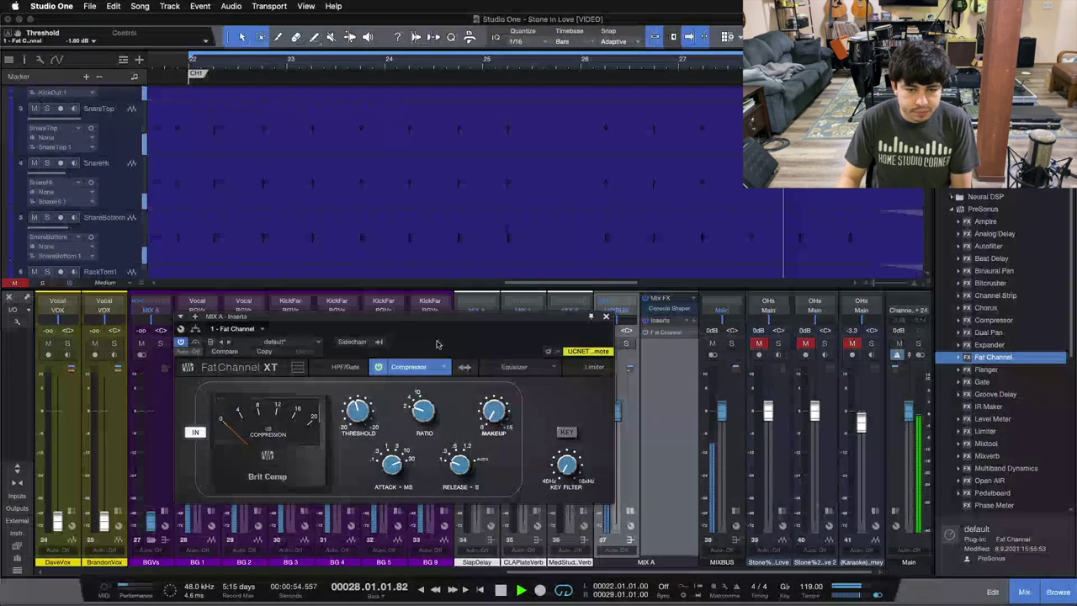
key("space")
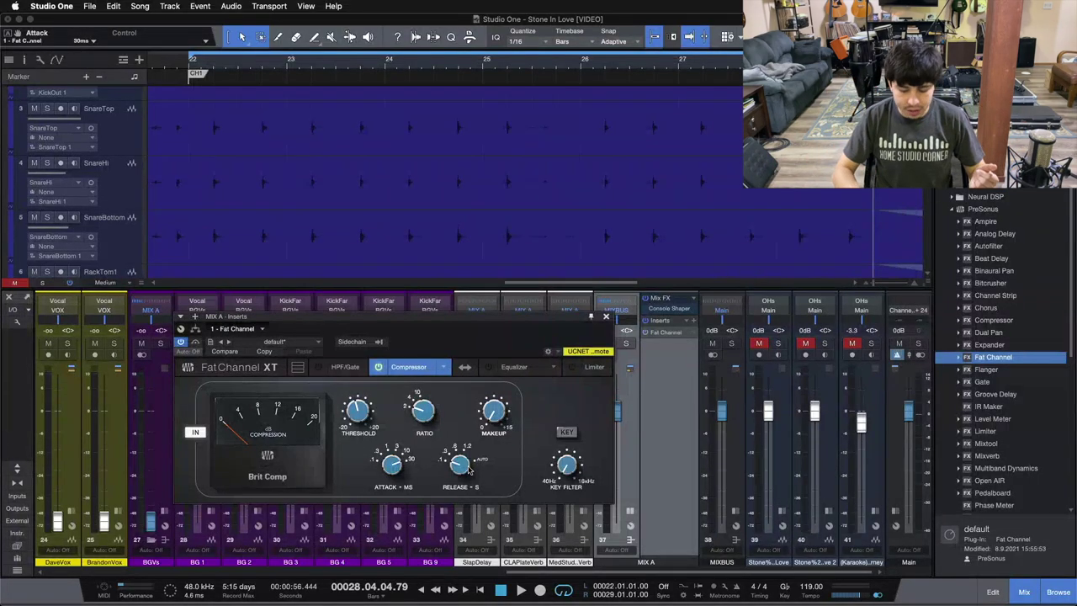
key("space")
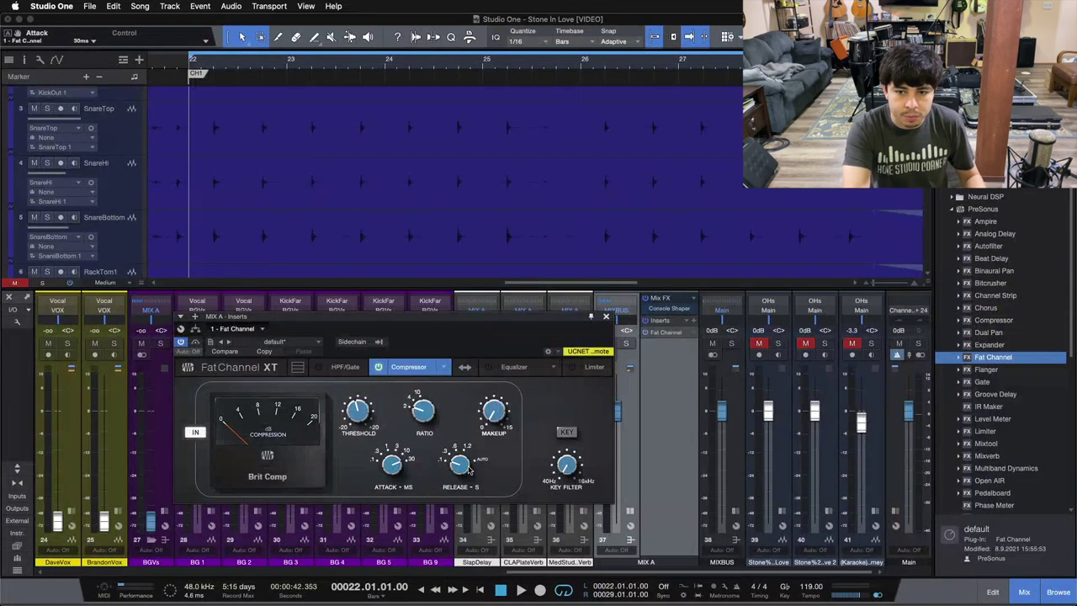
key("space")
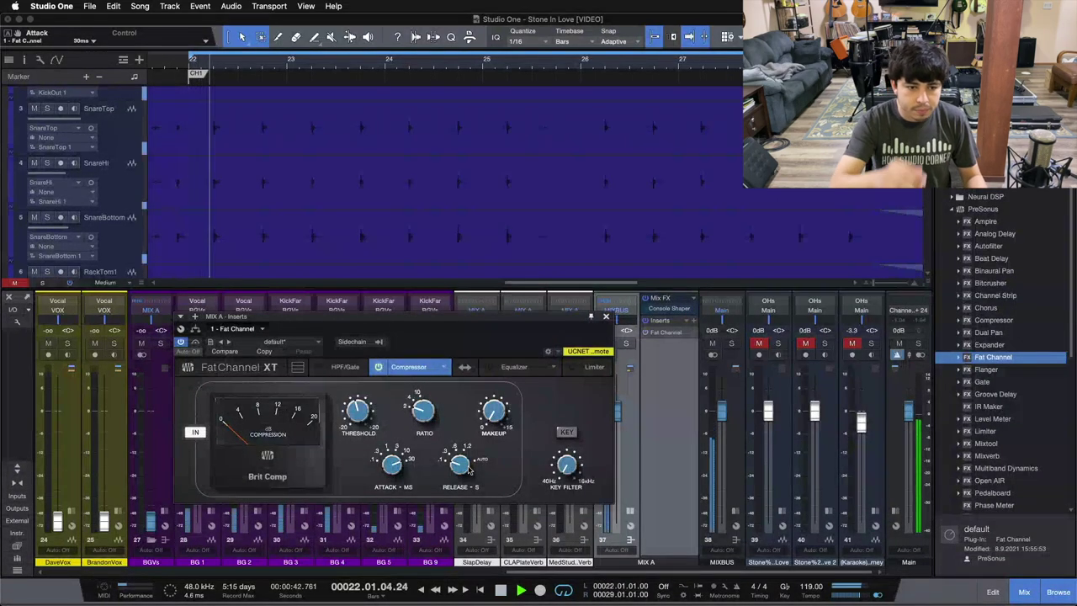
A/B the MIX A bus by bypassing and re-engaging the Brit Comp twice, leaving it on.
left_click(195, 432)
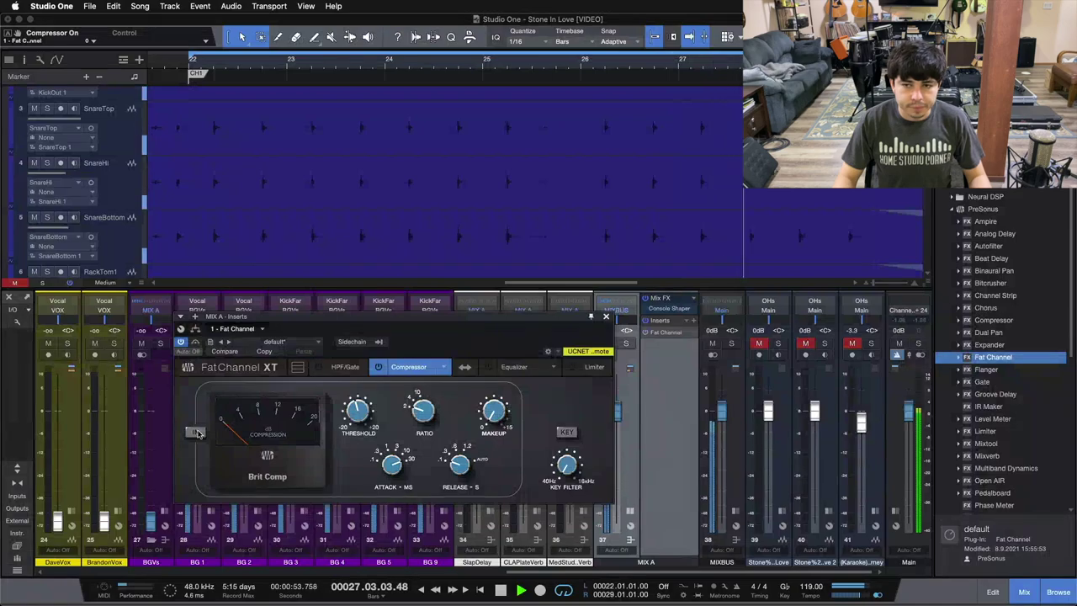
left_click(195, 431)
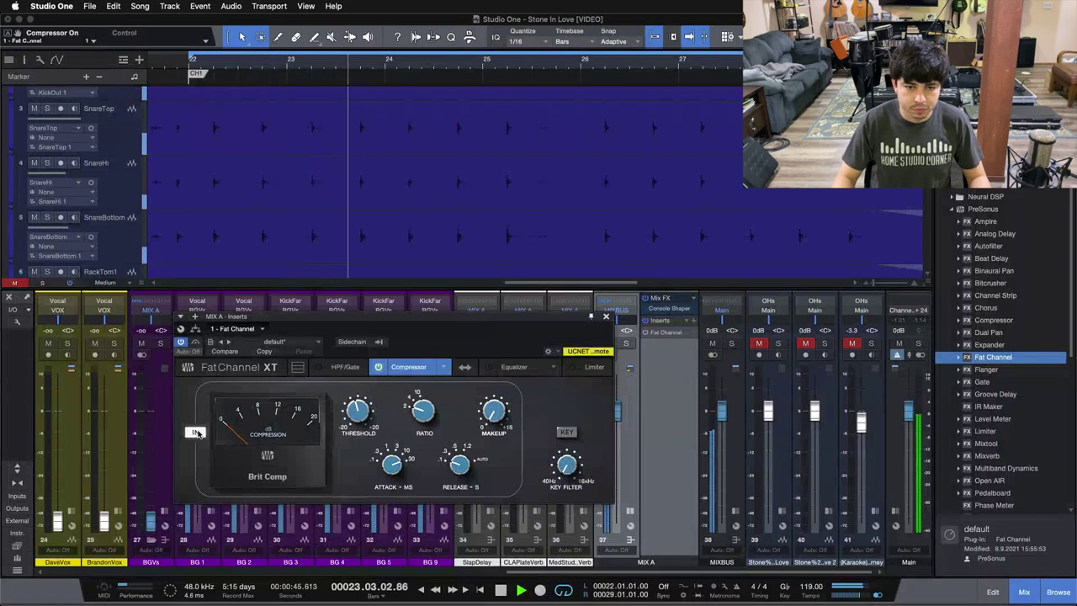
left_click(196, 432)
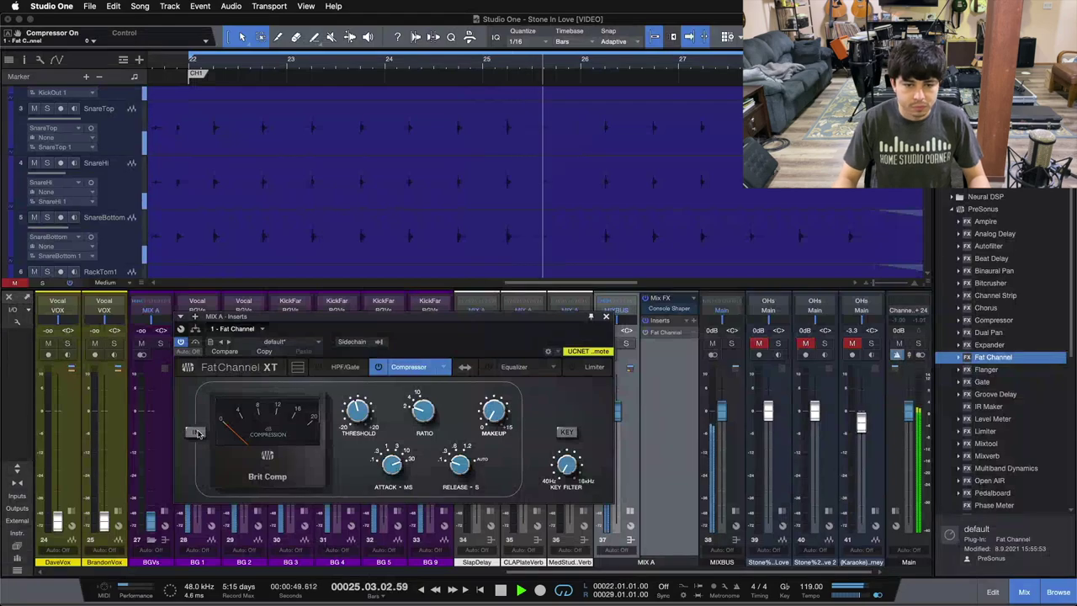
left_click(196, 433)
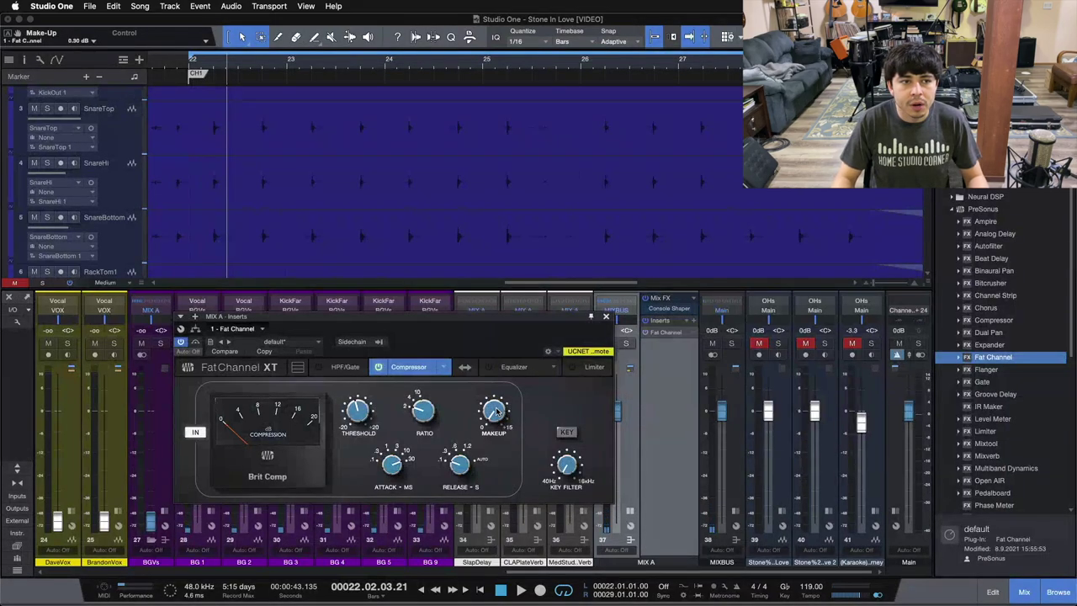
Raise the Brit Comp make-up to about 1 dB, replay from bar 22 and A/B it twice.
scroll(496, 411, "up", 2)
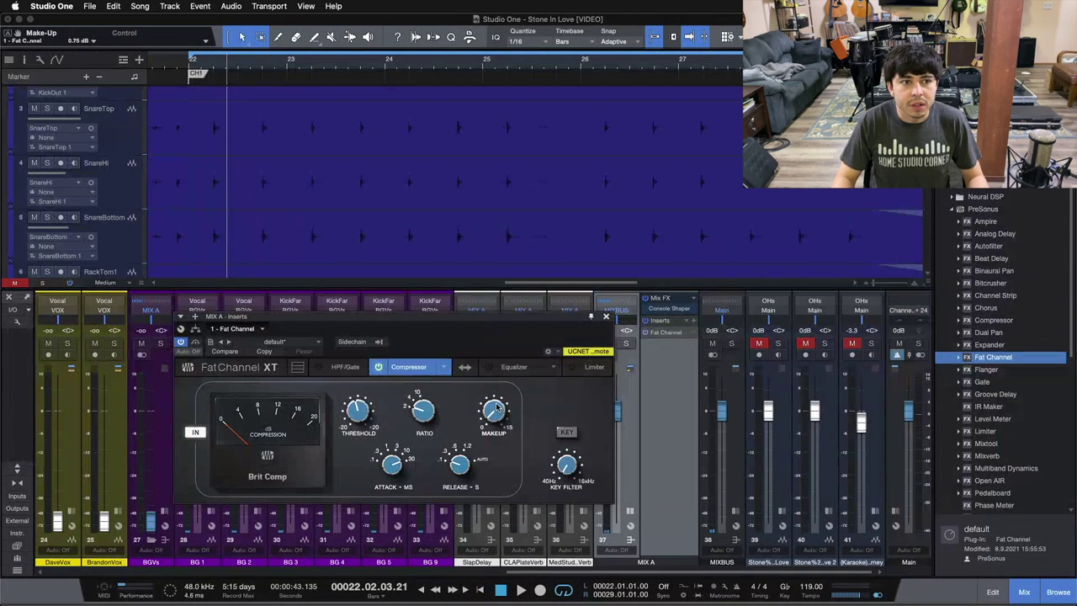
scroll(496, 407, "up", 1)
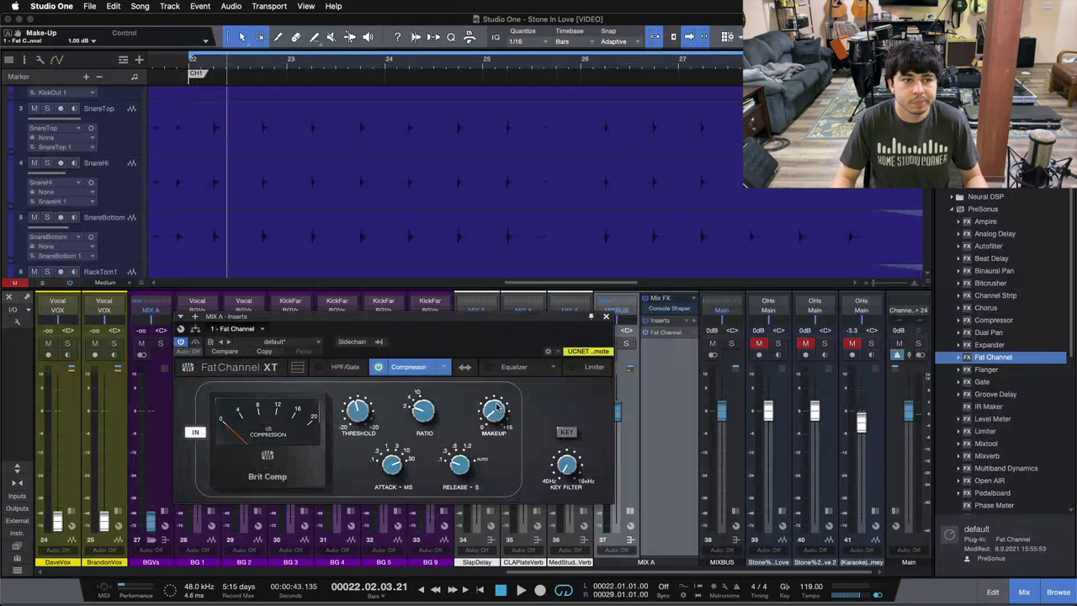
key("space")
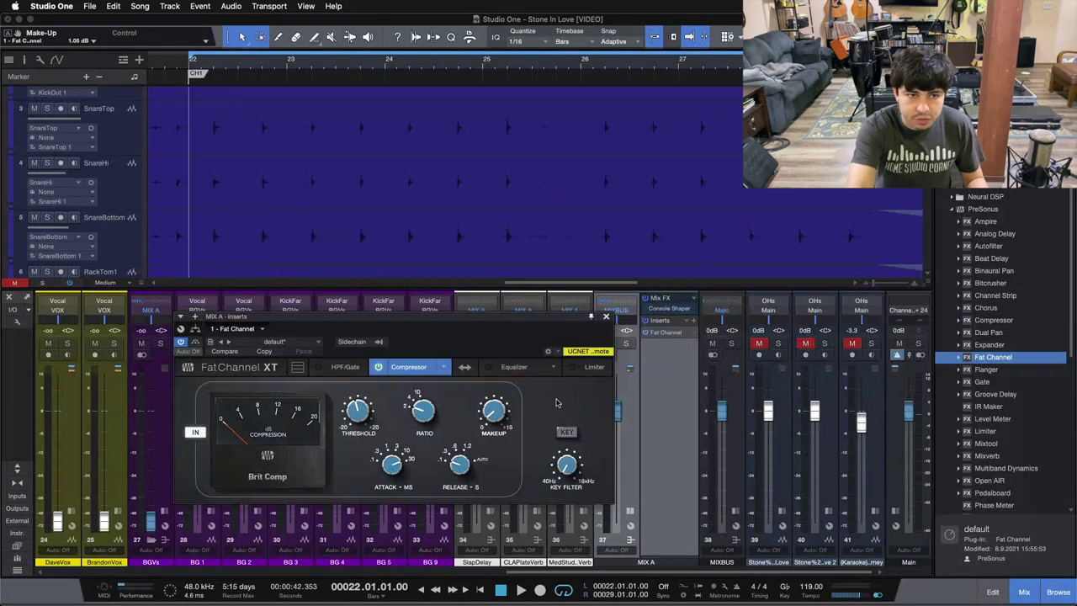
key("space")
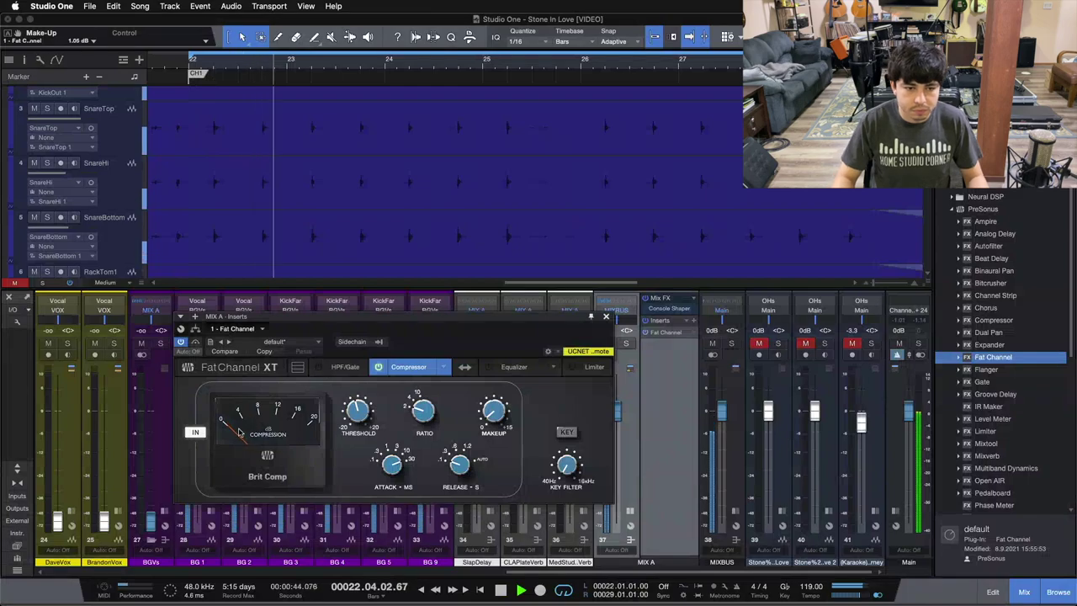
left_click(199, 433)
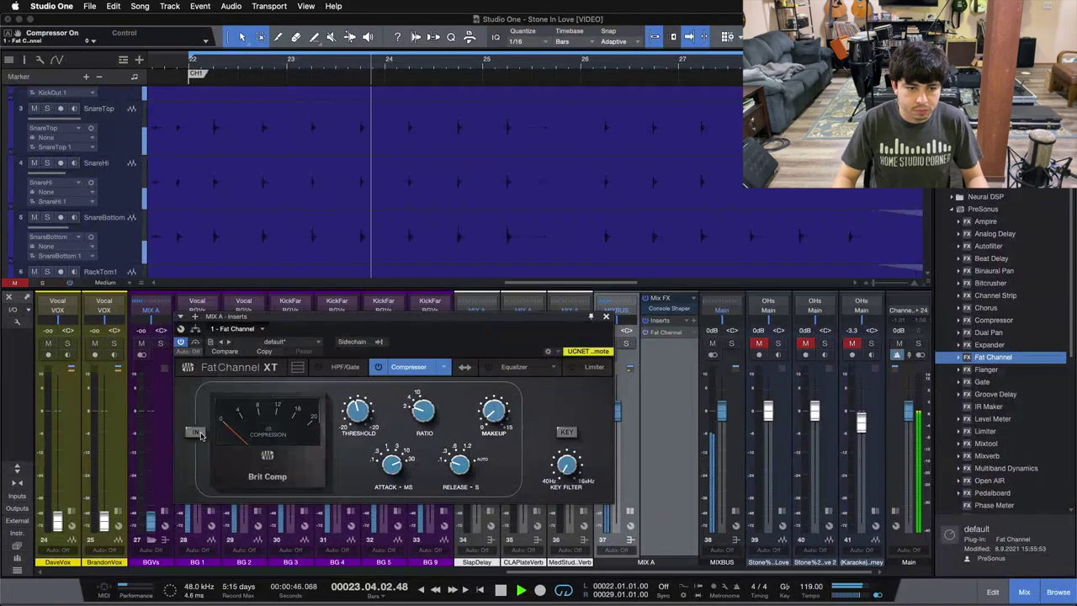
left_click(195, 432)
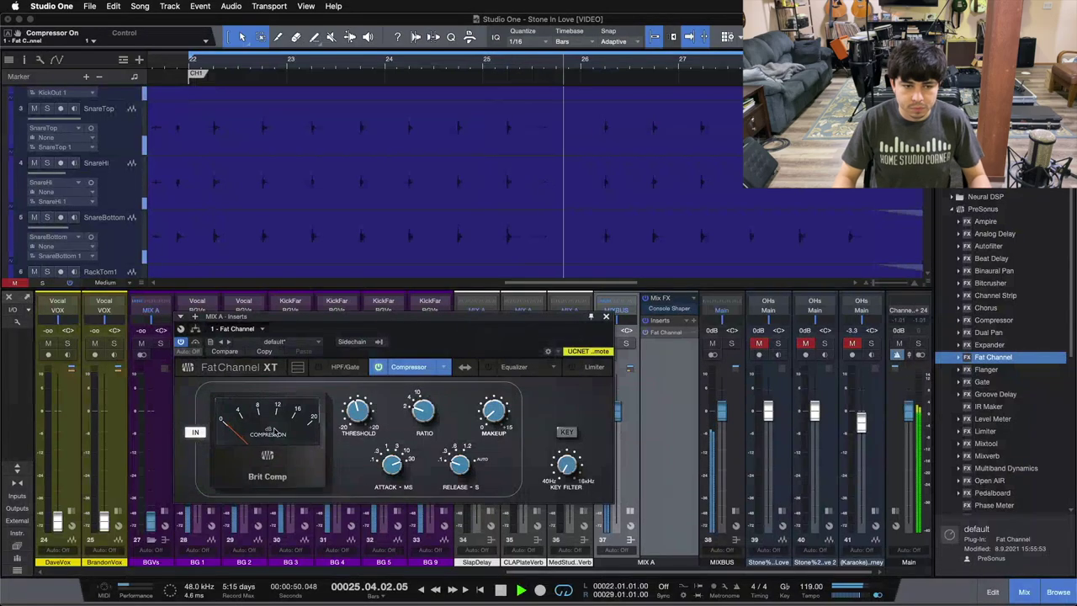
left_click(195, 432)
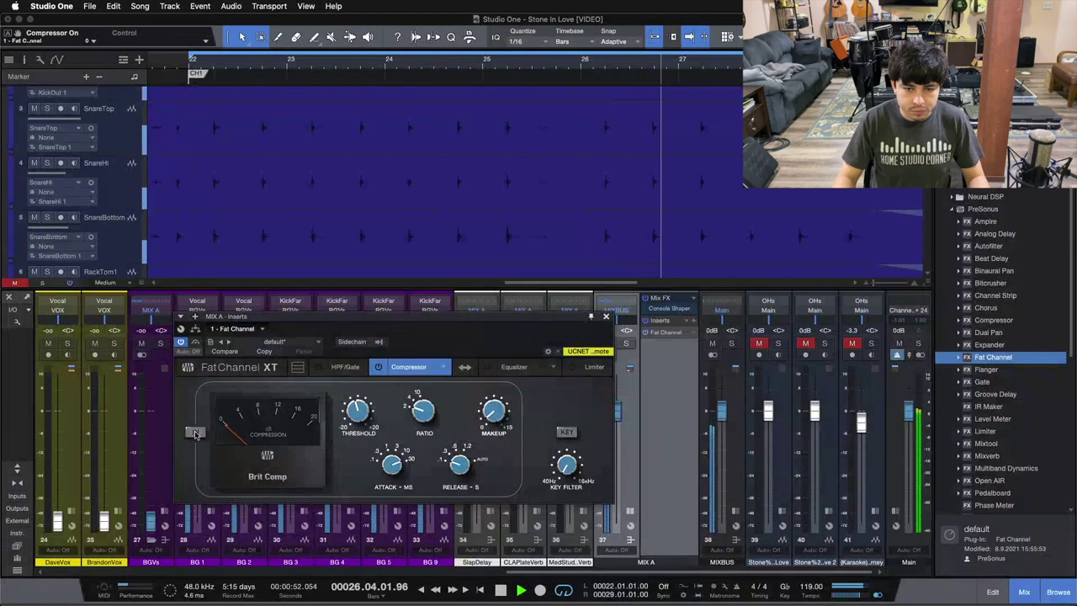
left_click(194, 433)
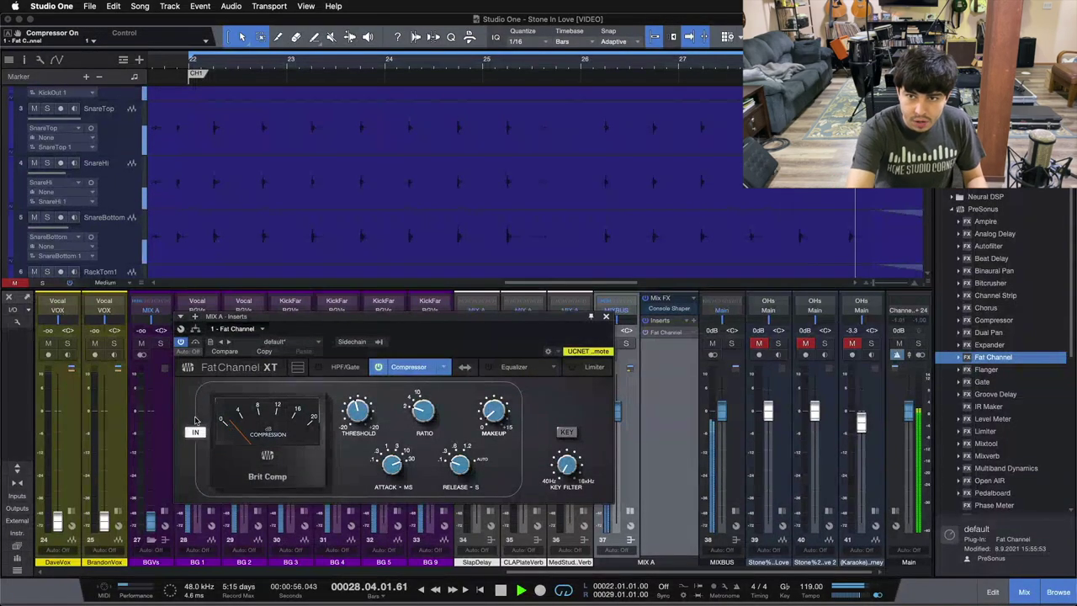
key("space")
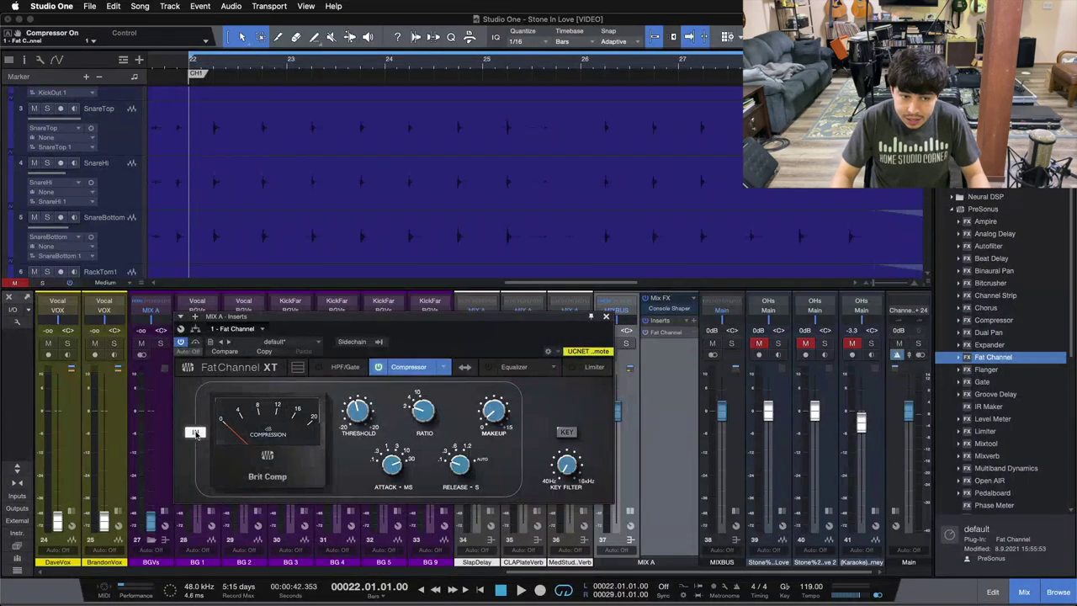
Toggle the Brit Comp off and on repeatedly while playing from bar 22, ending engaged and stopped.
left_click(195, 432)
left_click(195, 432)
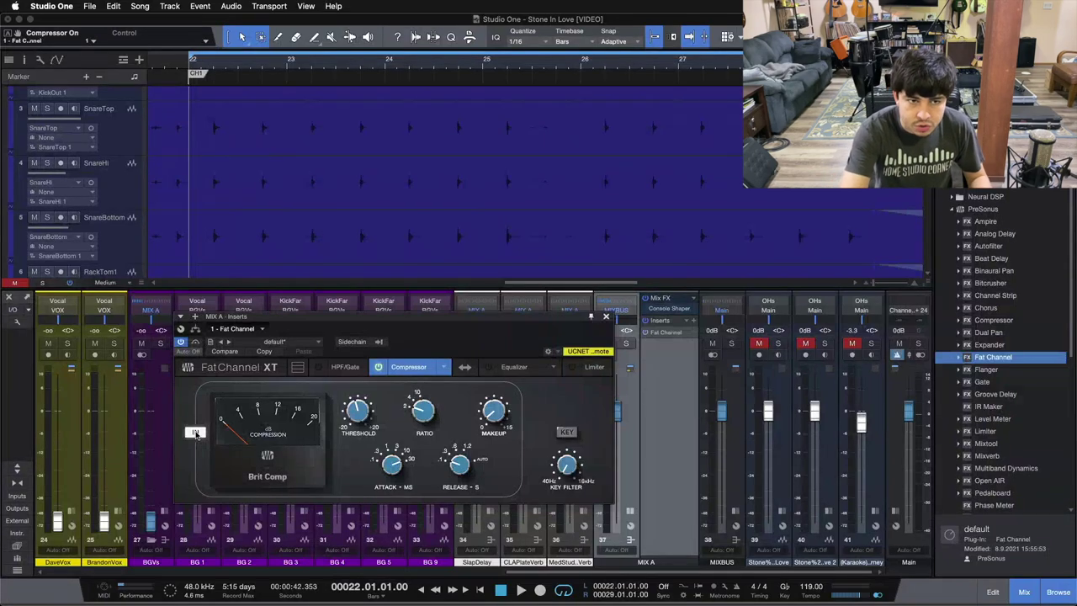
key("space")
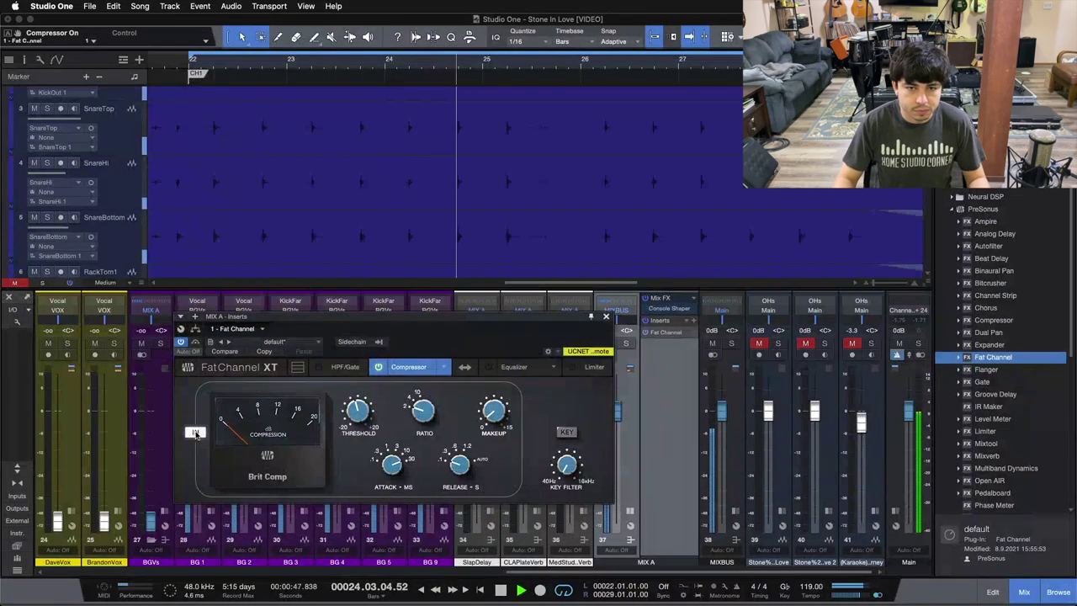
left_click(194, 433)
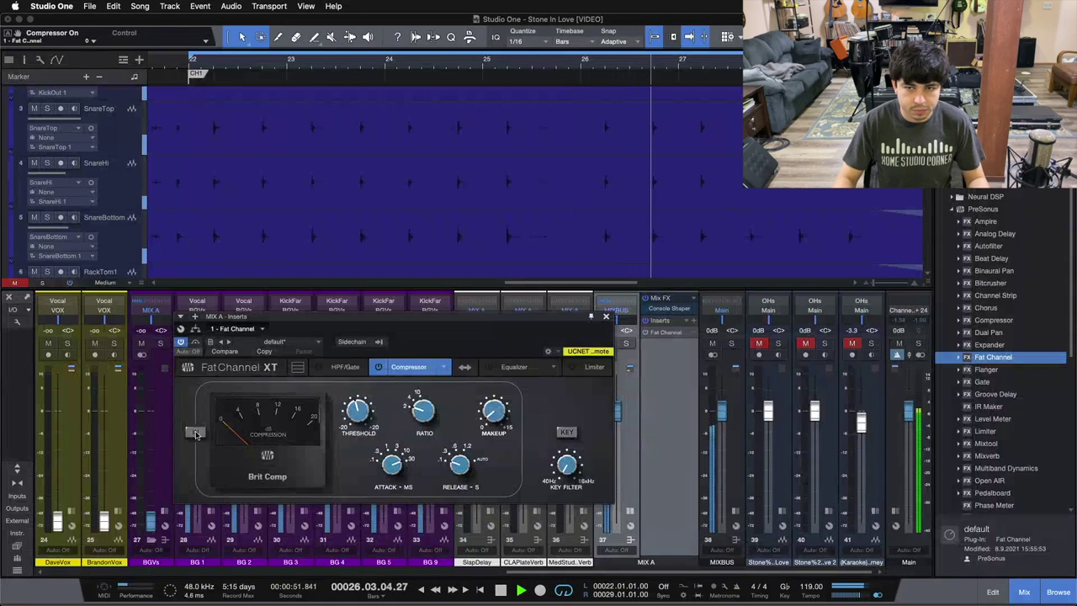
left_click(194, 432)
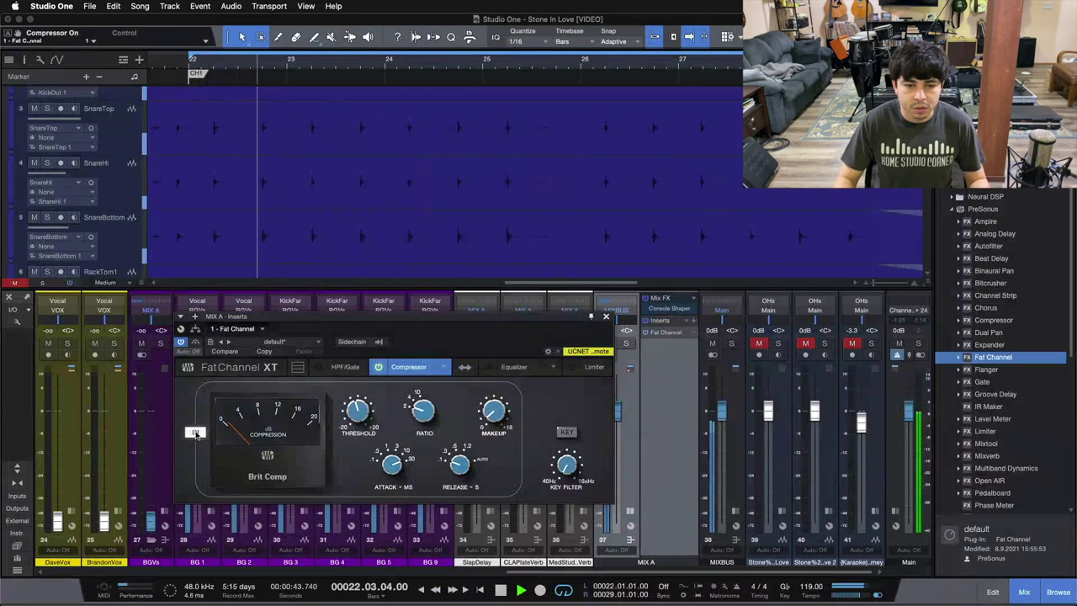
left_click(194, 433)
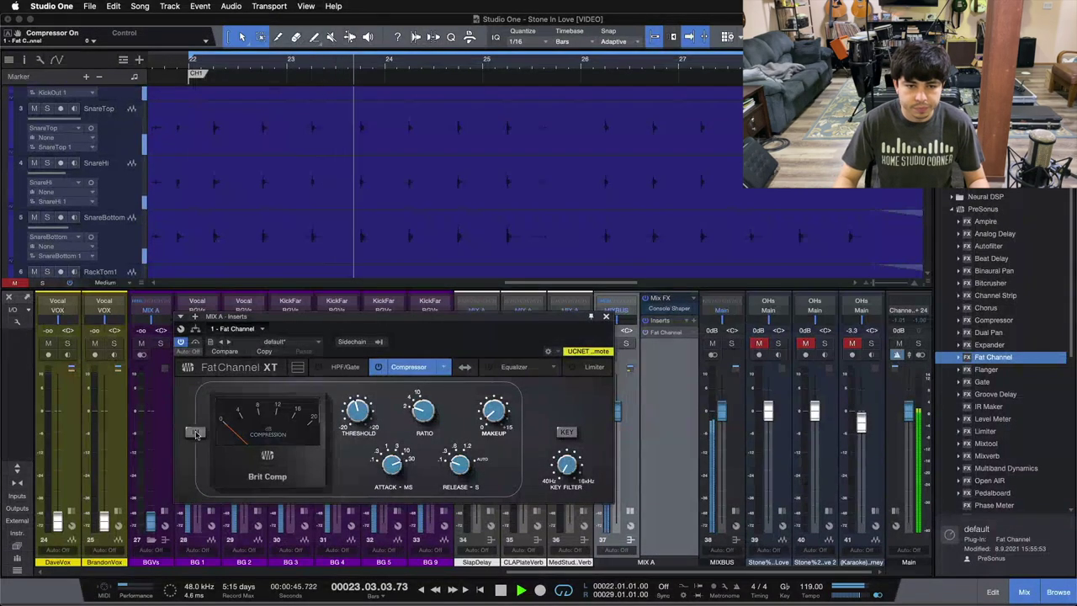
left_click(194, 433)
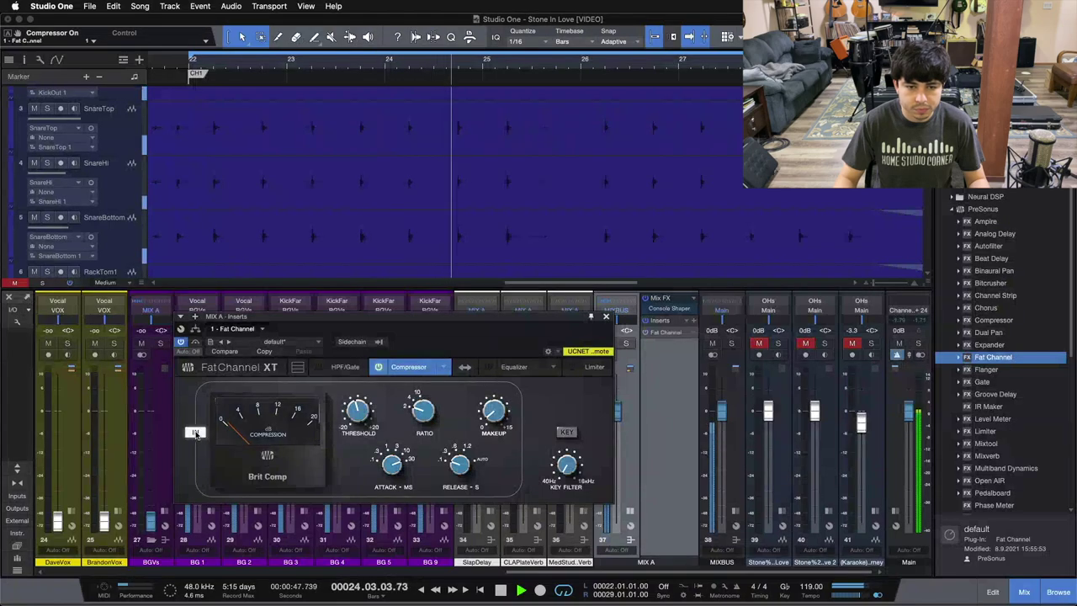
left_click(194, 432)
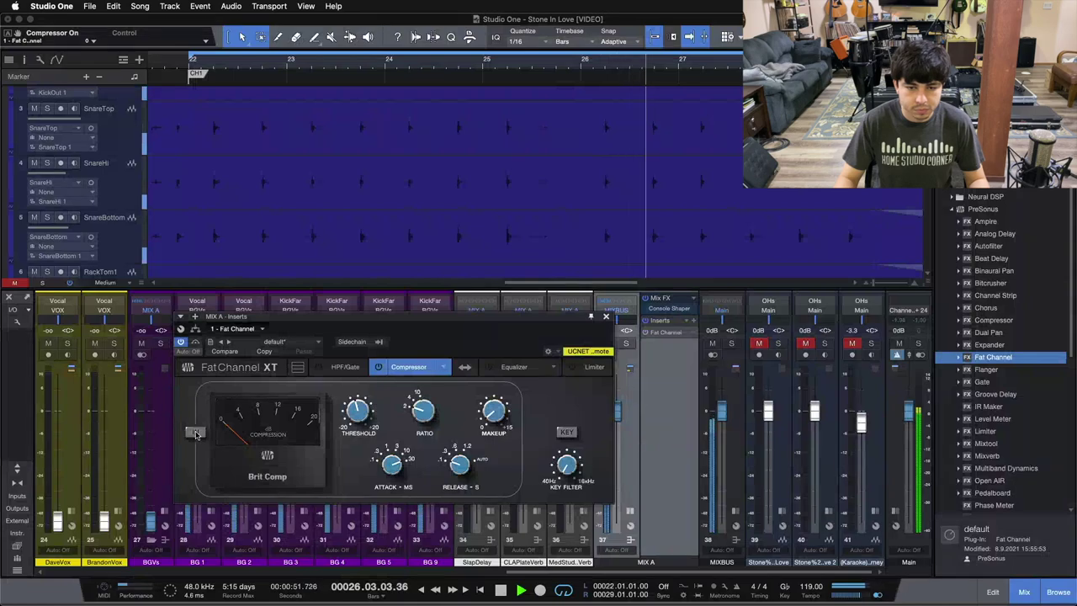
left_click(194, 432)
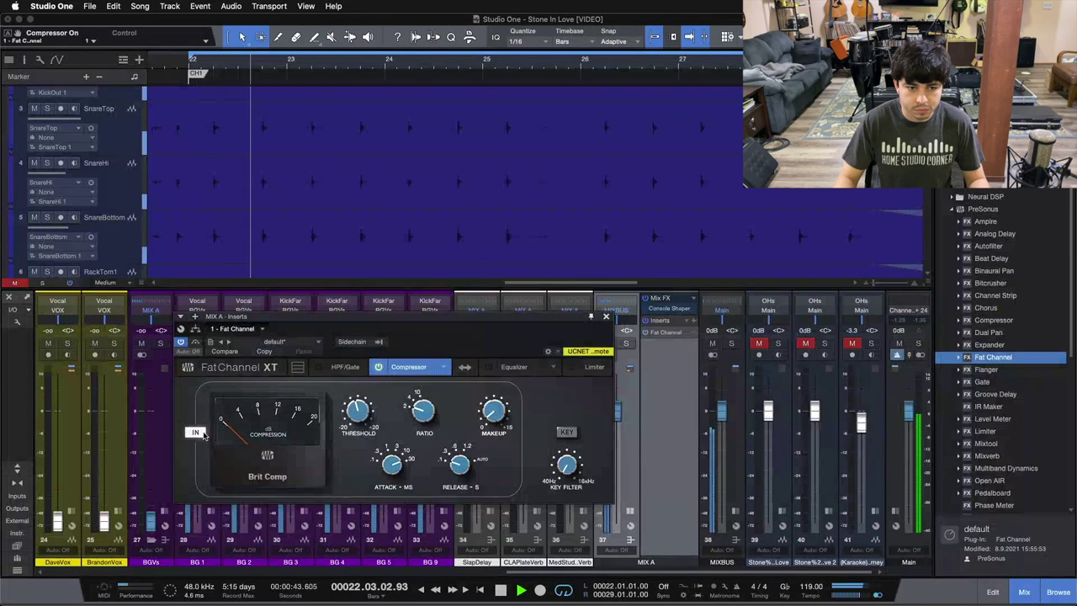
left_click(194, 432)
left_click(194, 432)
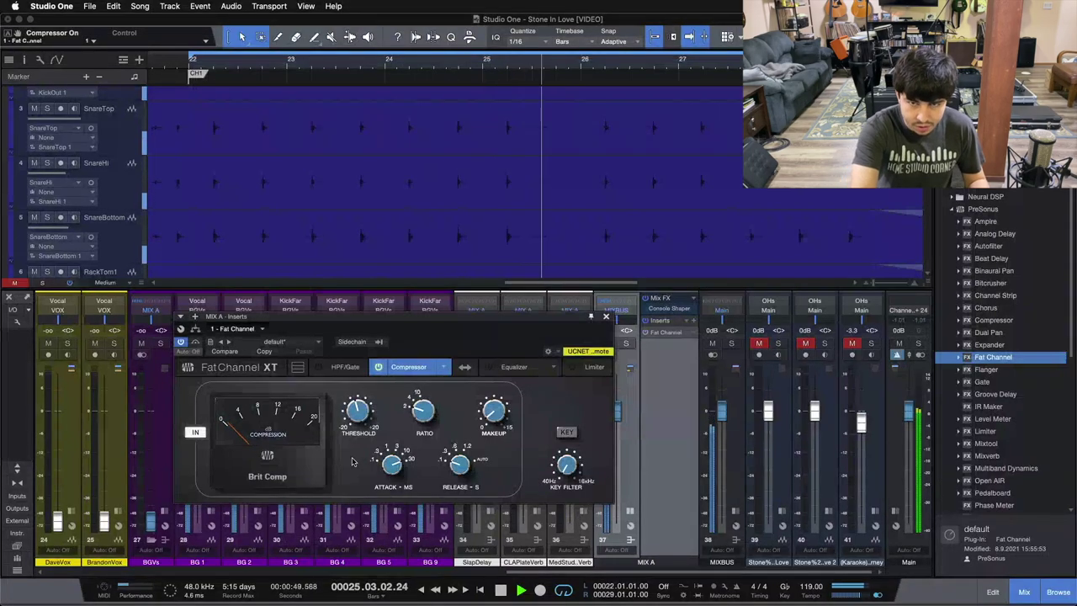
key("space")
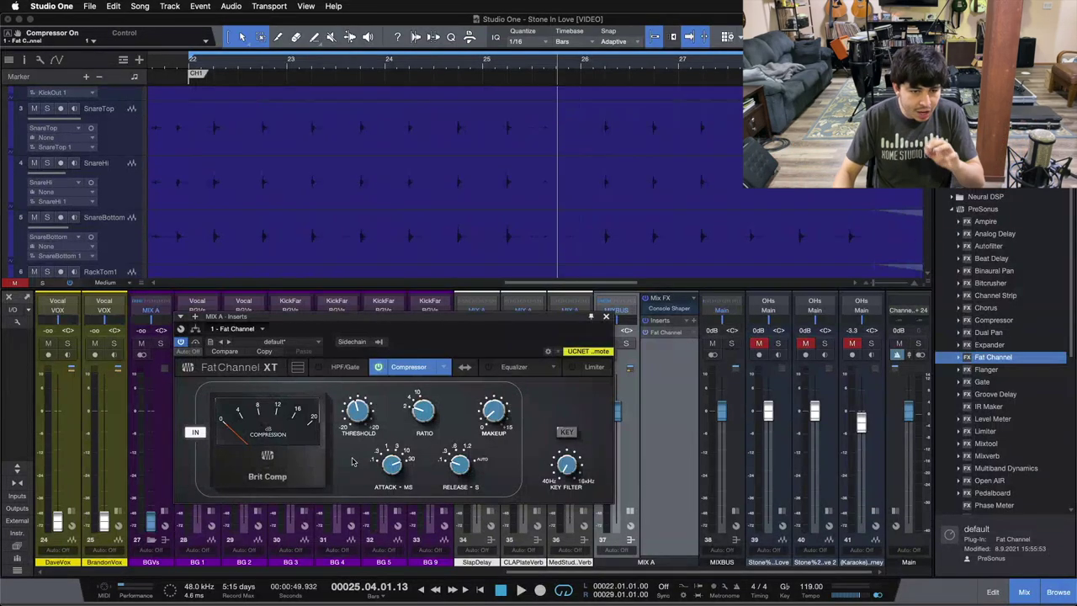
Bypass the Brit Comp, replay from bar 22 uncompressed, then switch it back on.
left_click(195, 432)
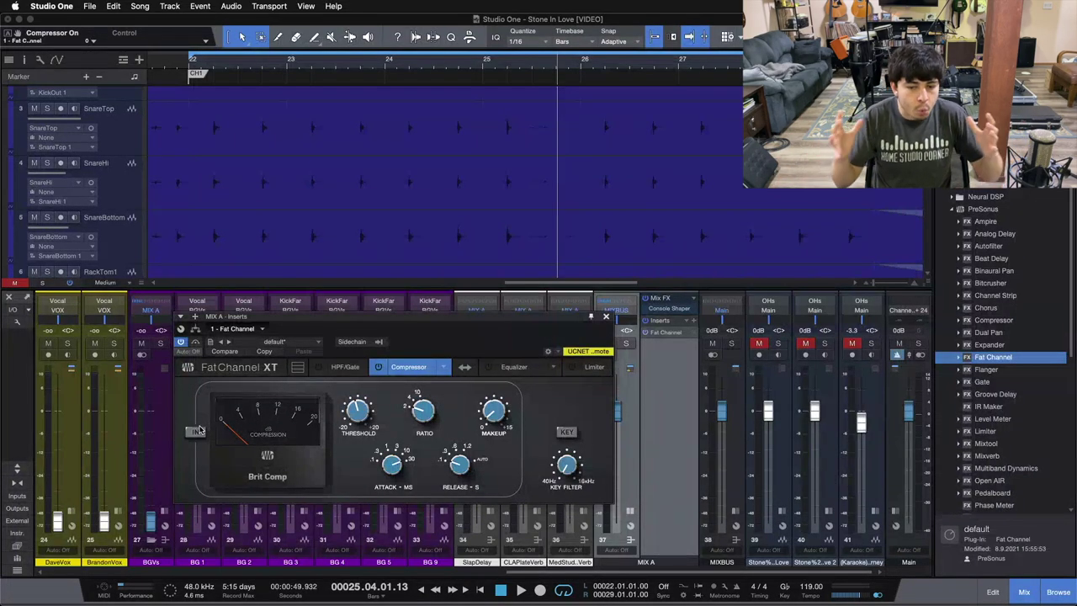
key("space")
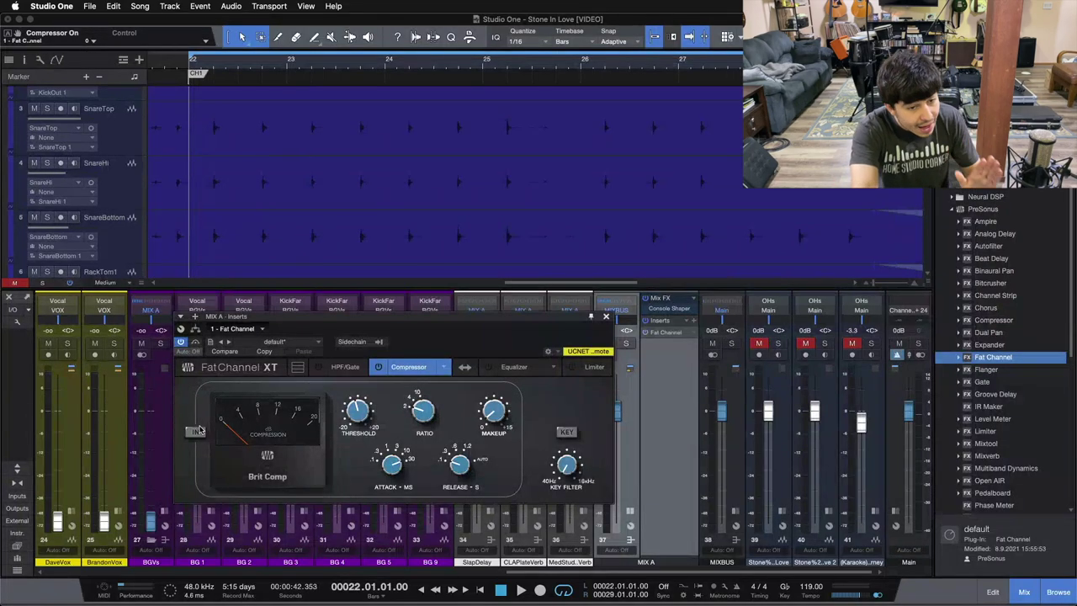
key("space")
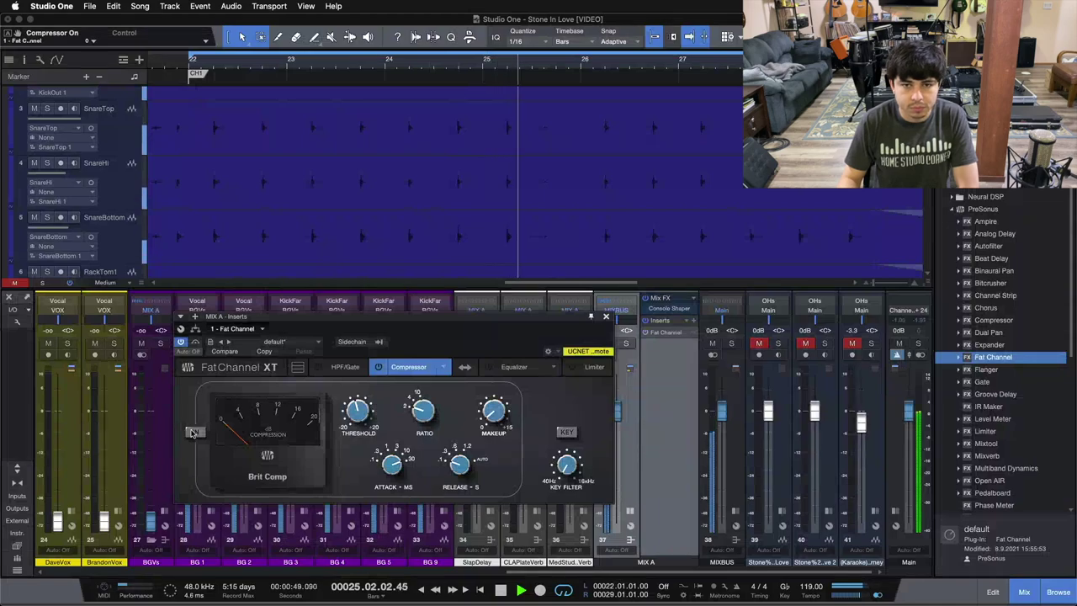
left_click(194, 432)
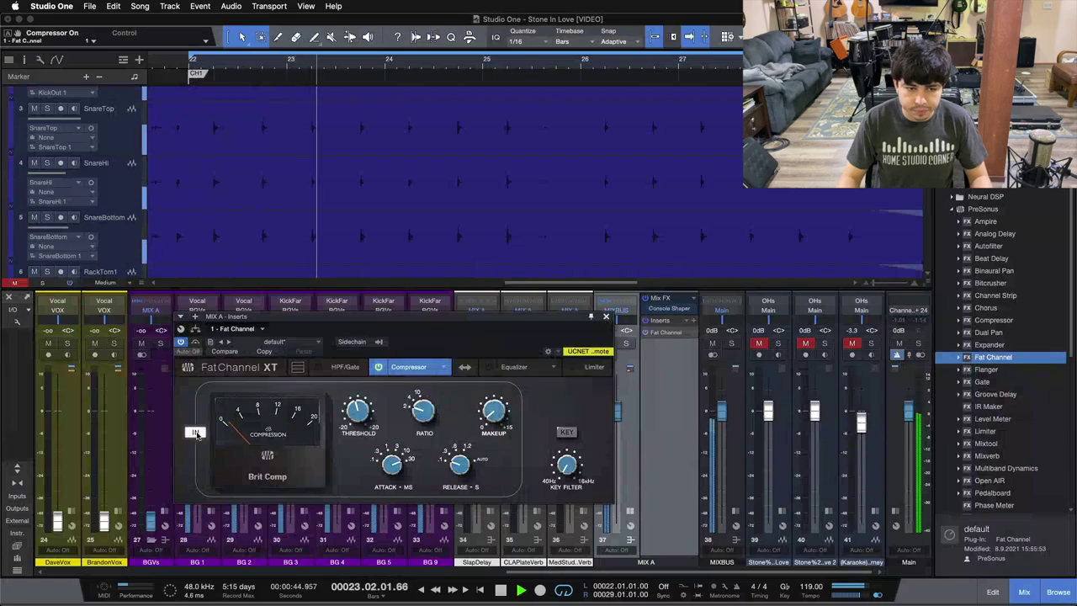
Toggle the Brit Comp off and on once more, stop playback, and close the Fat Channel window.
left_click(193, 431)
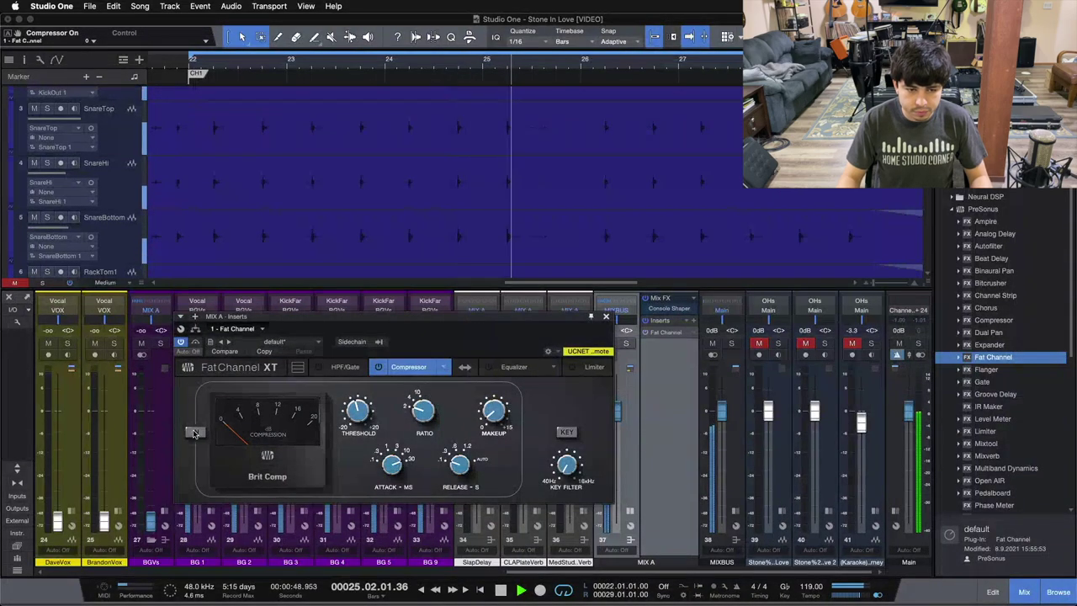
left_click(193, 431)
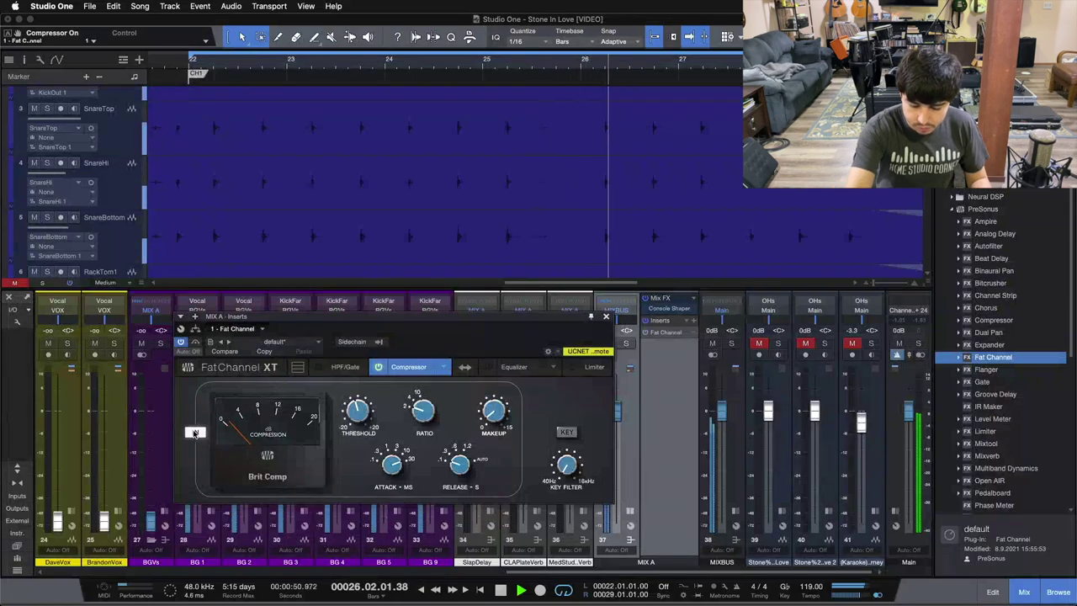
key("space")
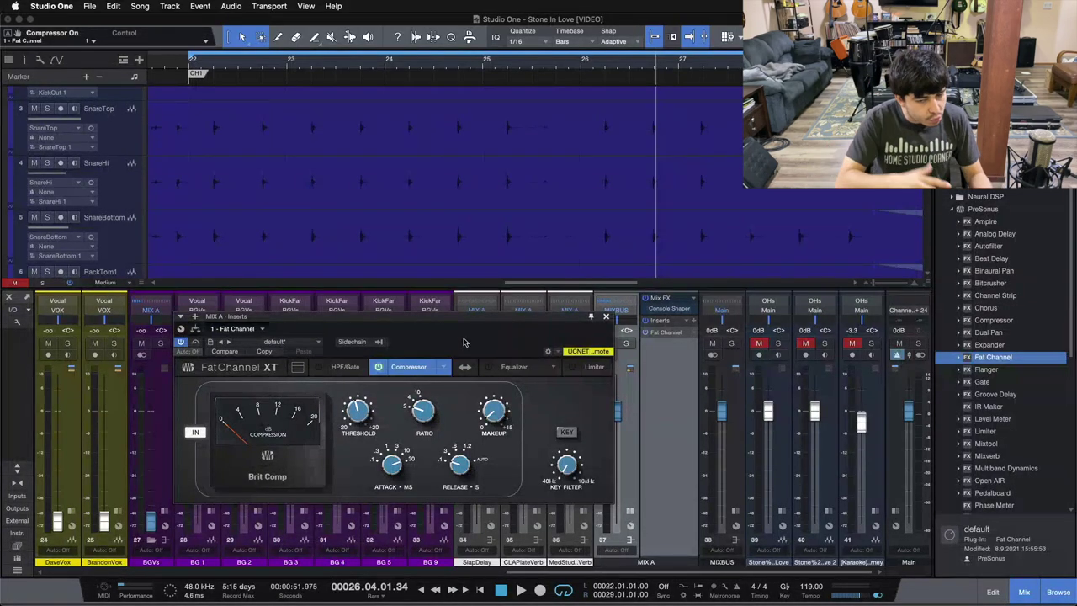
left_click(606, 316)
Solo KickLvl and SnareLvl with playback running, raising SnareHi to -8.3 dB.
scroll(627, 555, "left", 3)
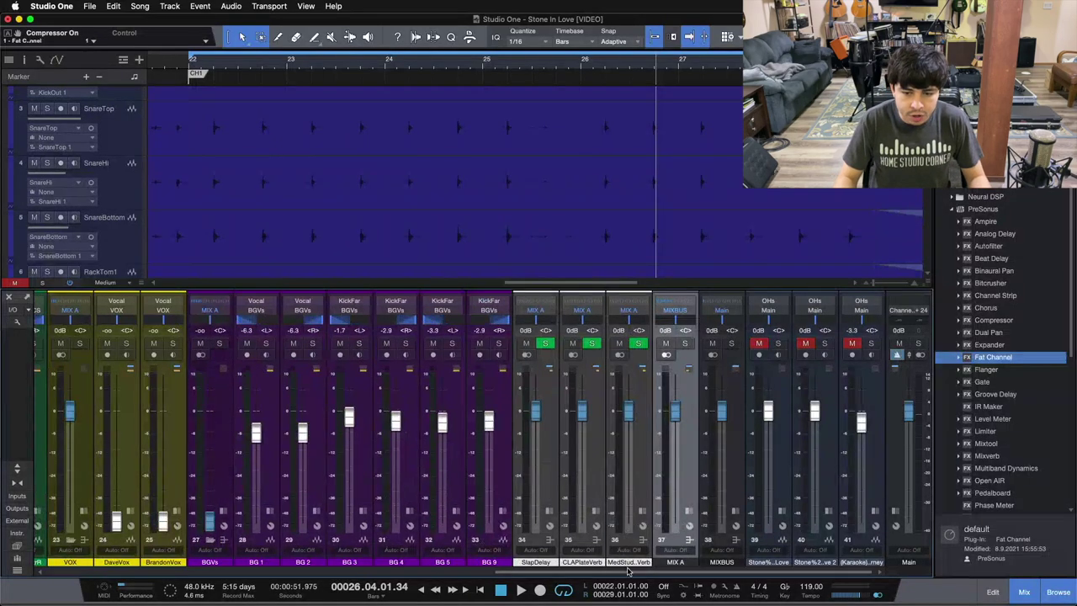
scroll(627, 571, "left", 10)
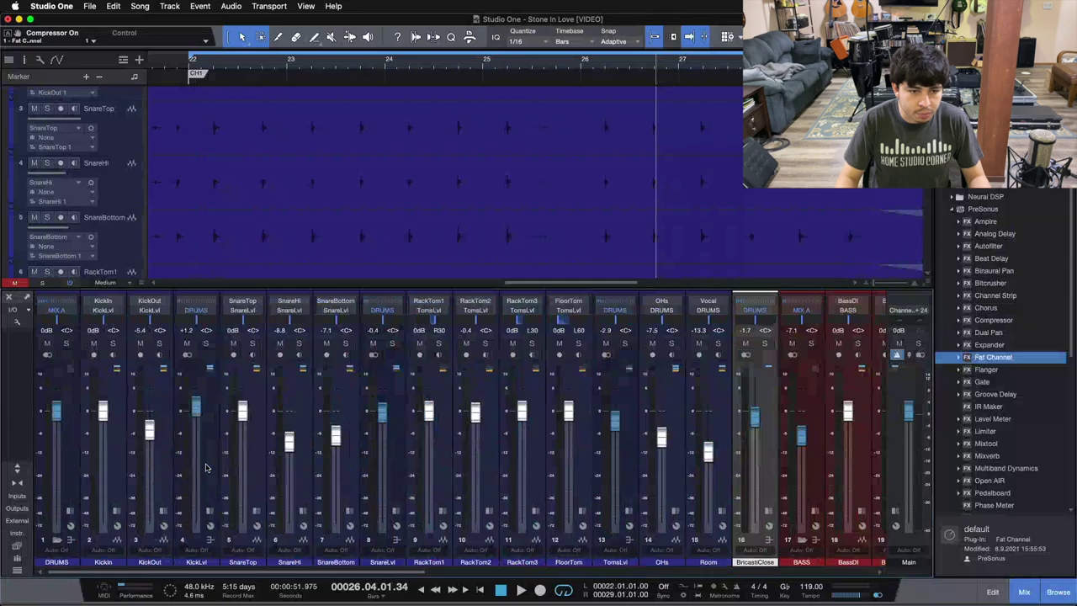
left_click(206, 467)
left_click(207, 343)
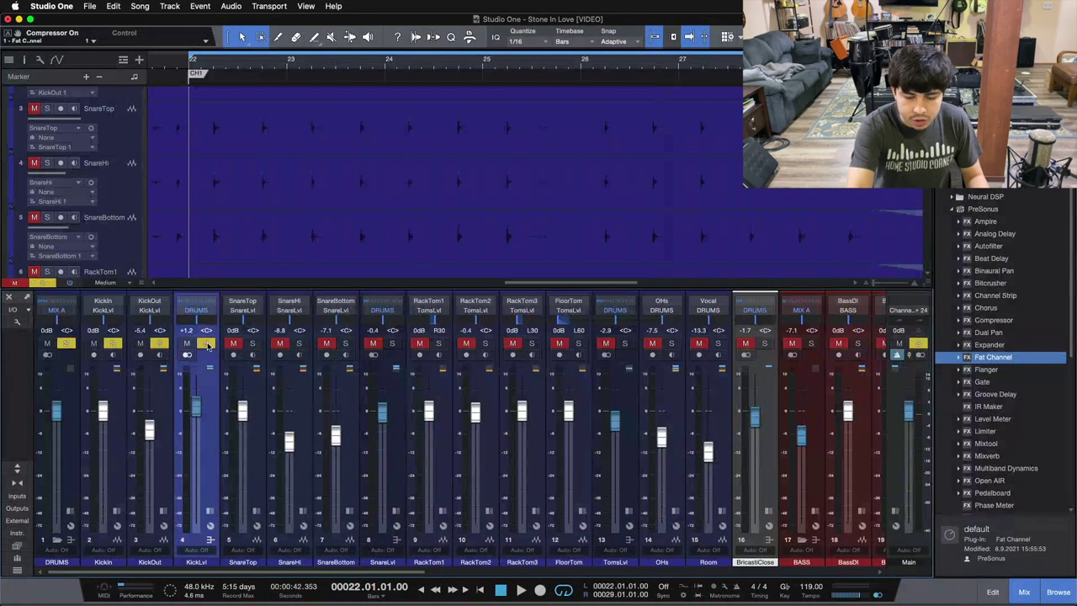
key("space")
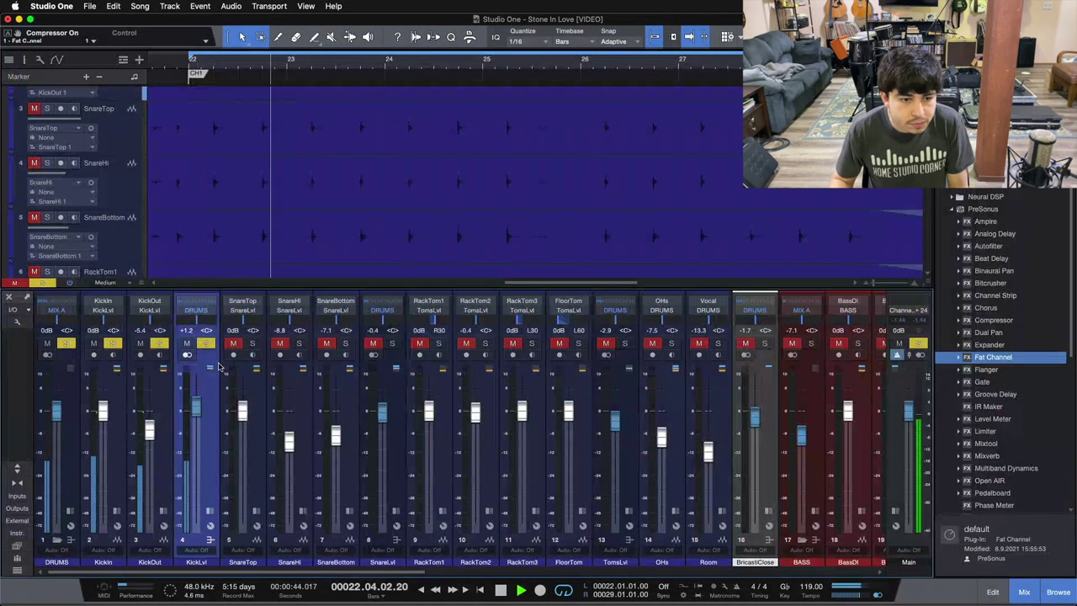
left_click(392, 343)
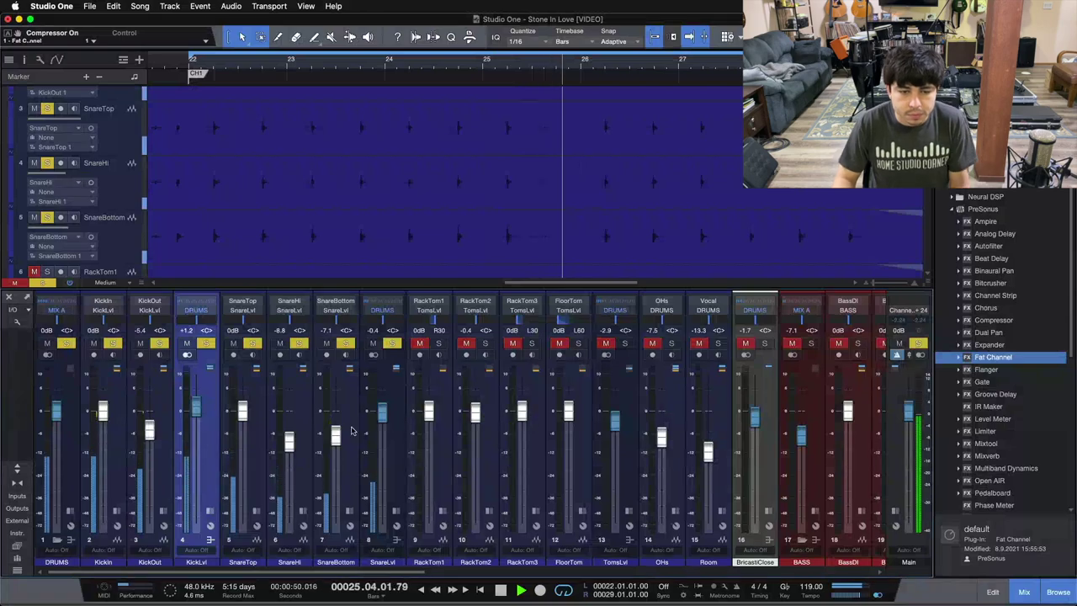
left_click_drag(289, 440, 289, 435)
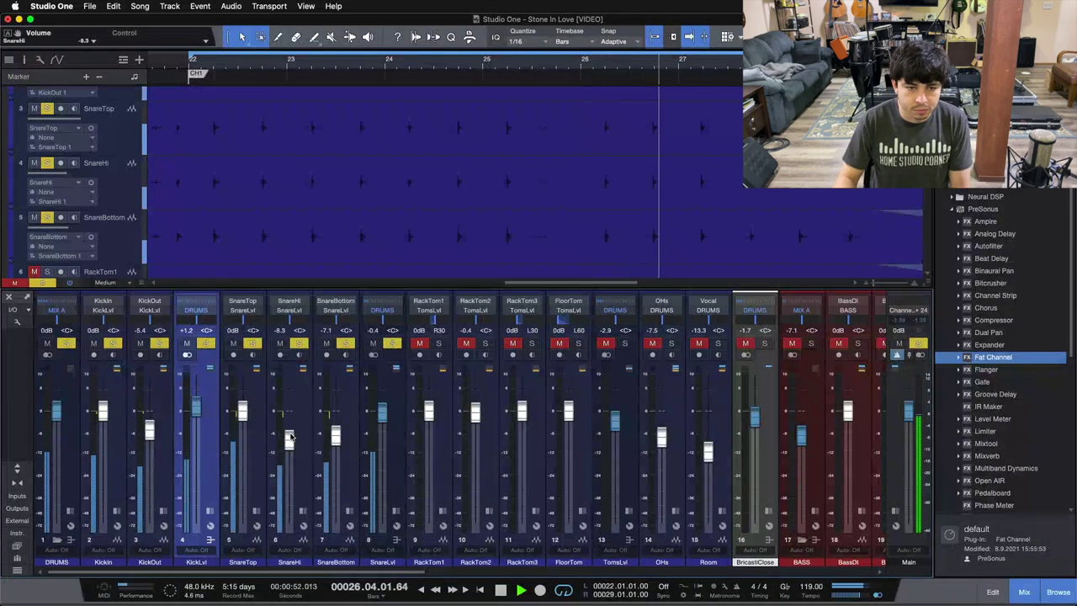
Add the TomsLvl tom group to the solo and restart playback from bar 25.
left_click(628, 344)
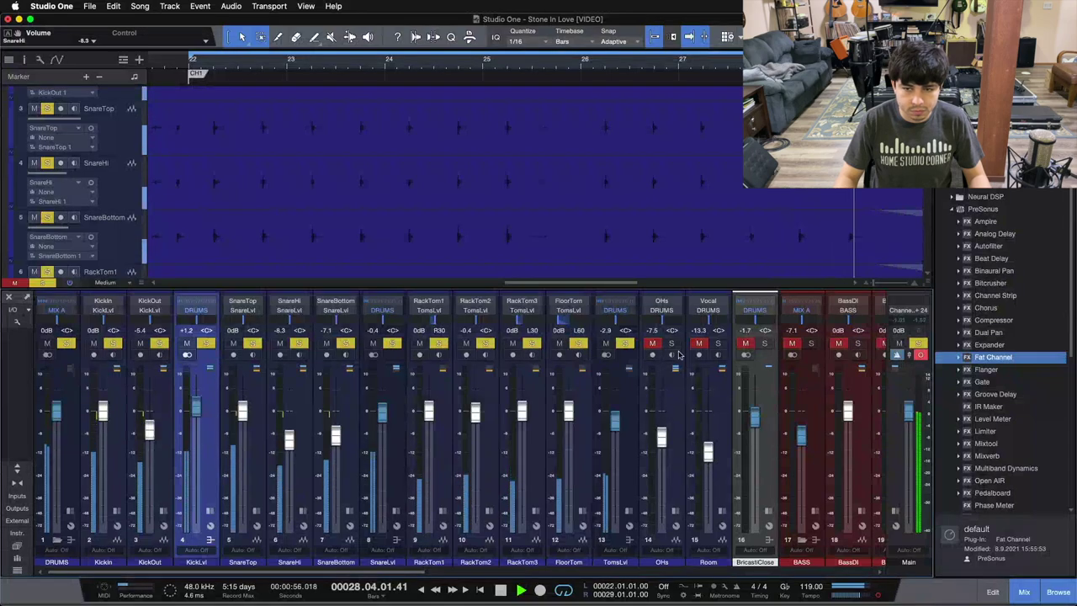
scroll(567, 206, "down", 5)
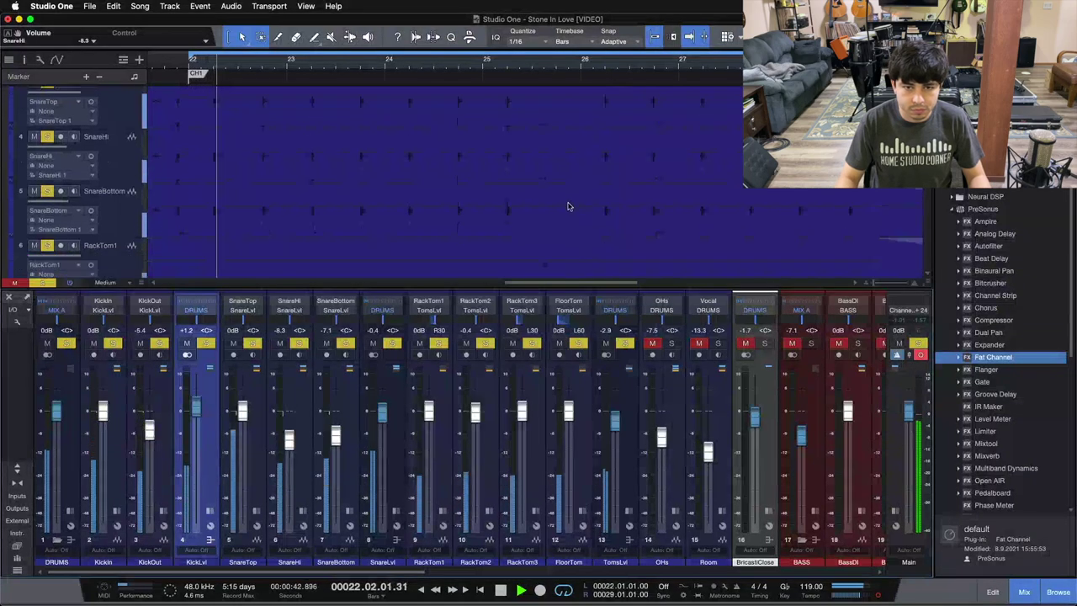
left_click(476, 64)
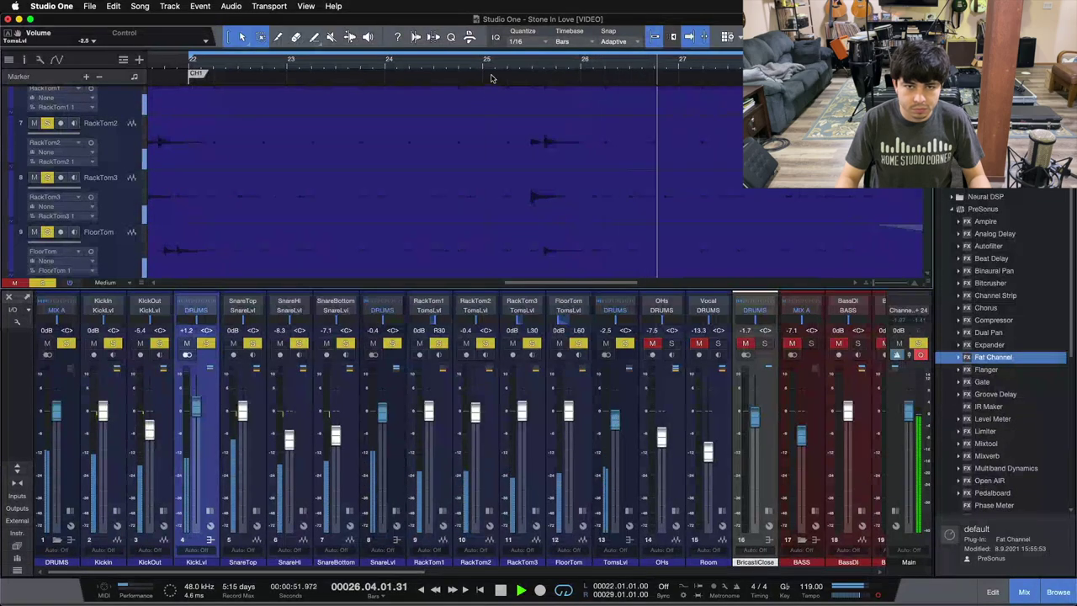
left_click(482, 117)
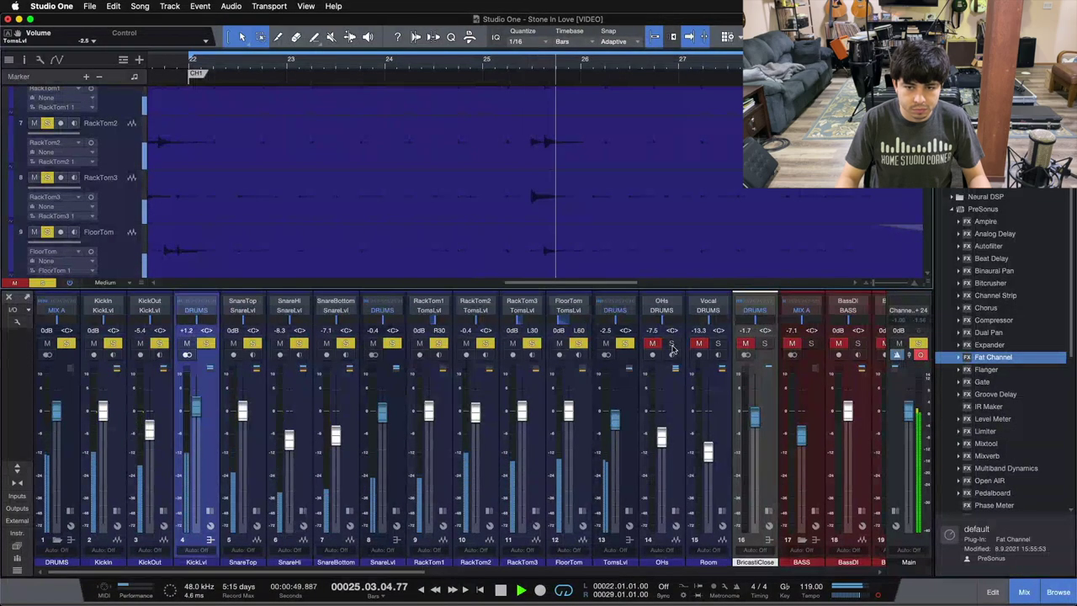
Unmute the OHs overheads, nudge the Room fader to -12.5 dB, and solo BricastiClose.
left_click(651, 343)
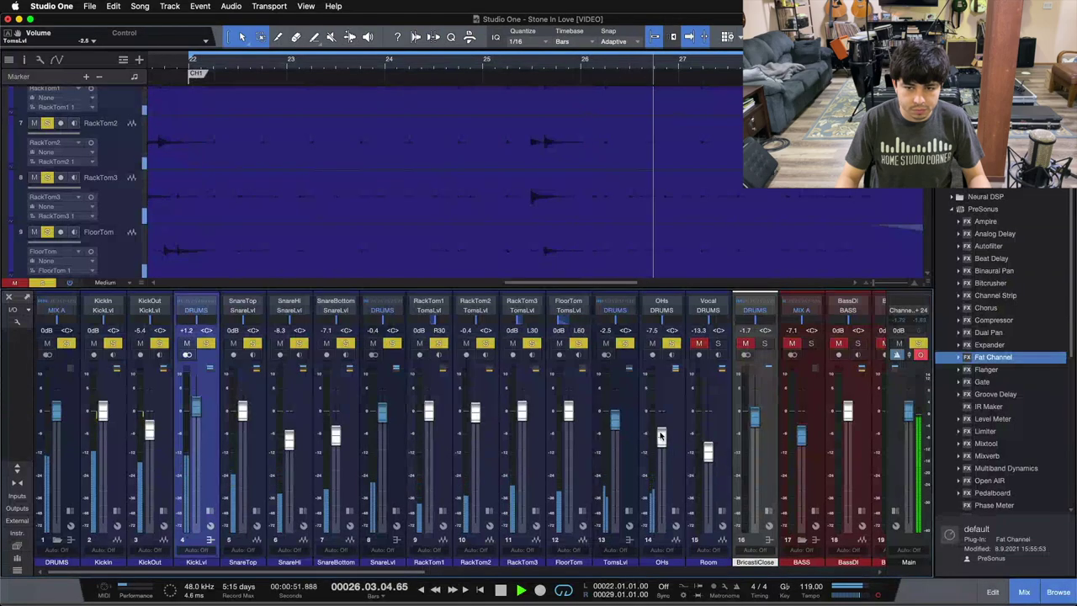
left_click_drag(661, 435, 661, 433)
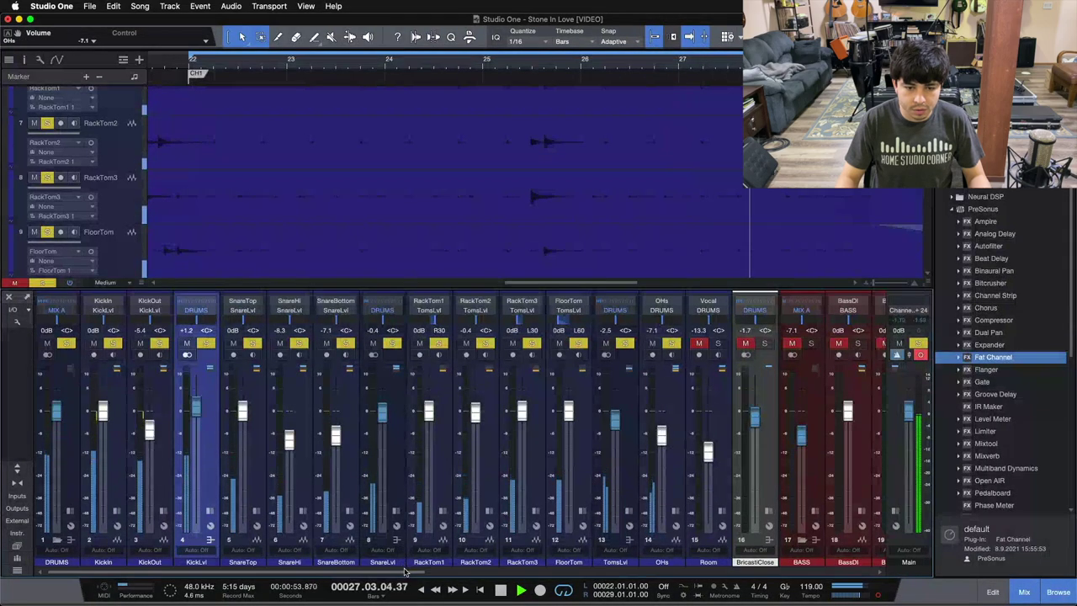
left_click_drag(405, 572, 589, 571)
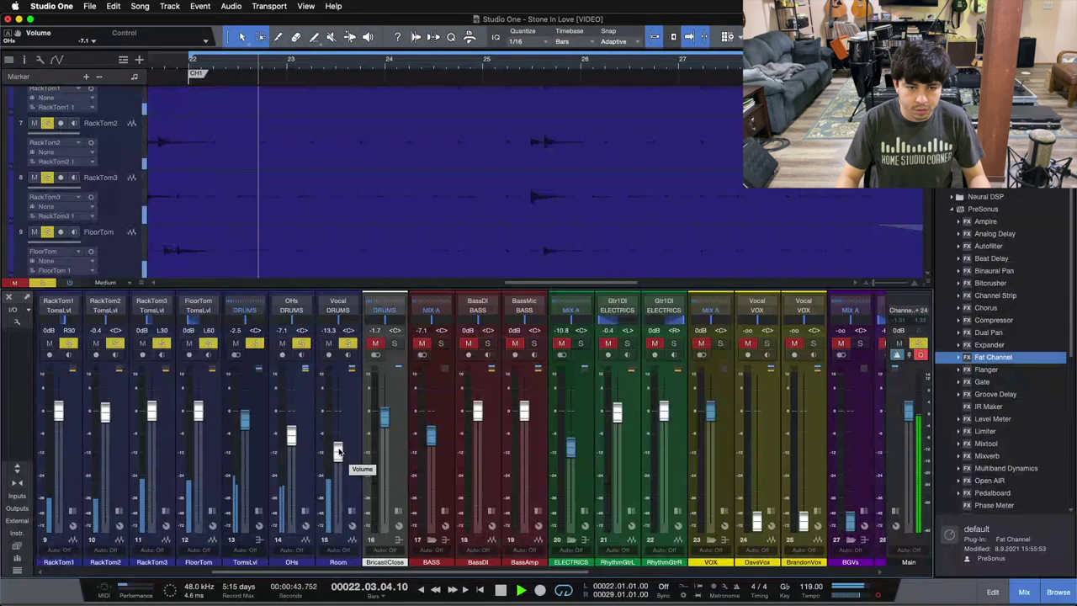
left_click_drag(580, 571, 168, 586)
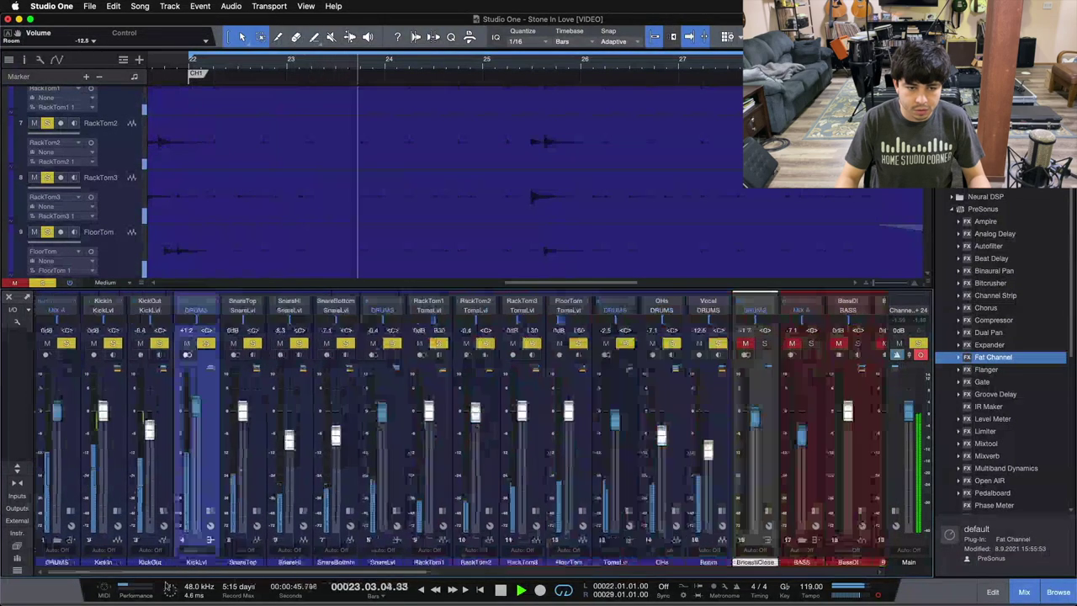
left_click(763, 343)
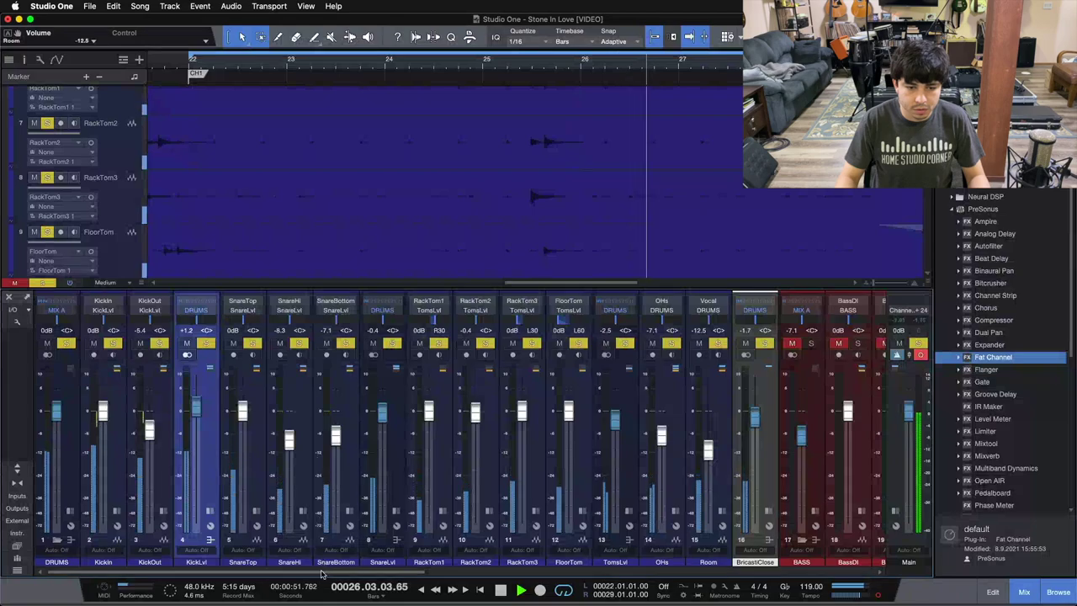
scroll(321, 575, "right", 6)
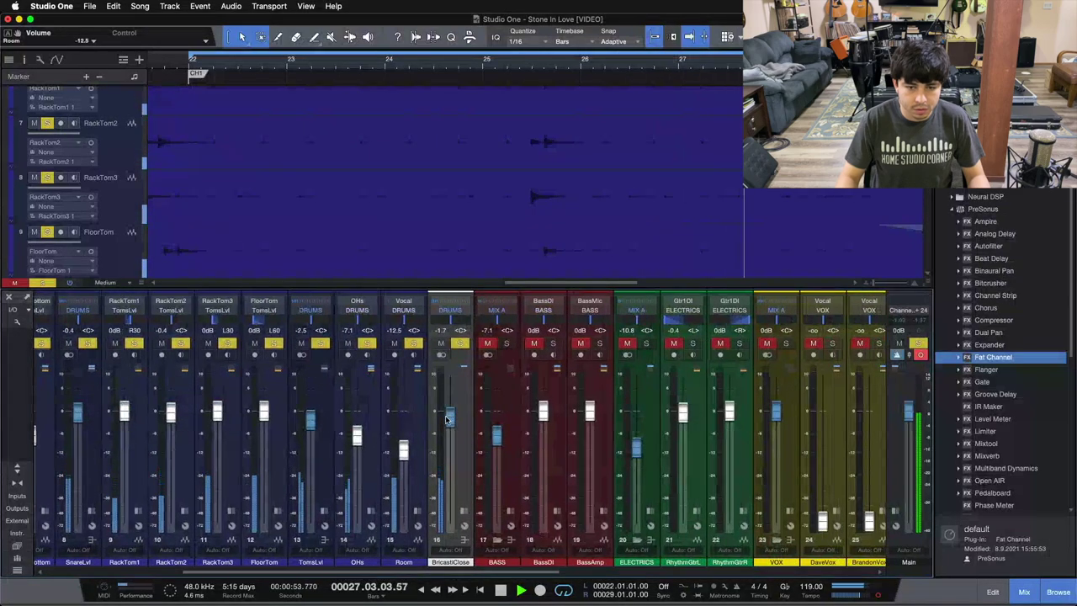
Raise BricastiClose to -1.3 dB, solo the bass channels and set BASS to -6.7 dB.
left_click(447, 419)
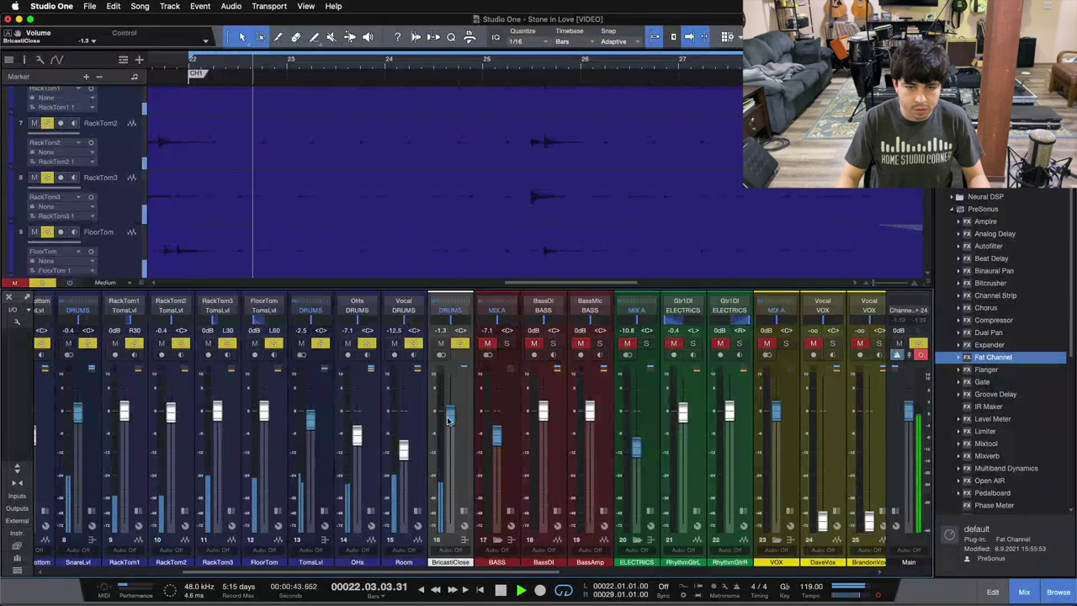
left_click(507, 344)
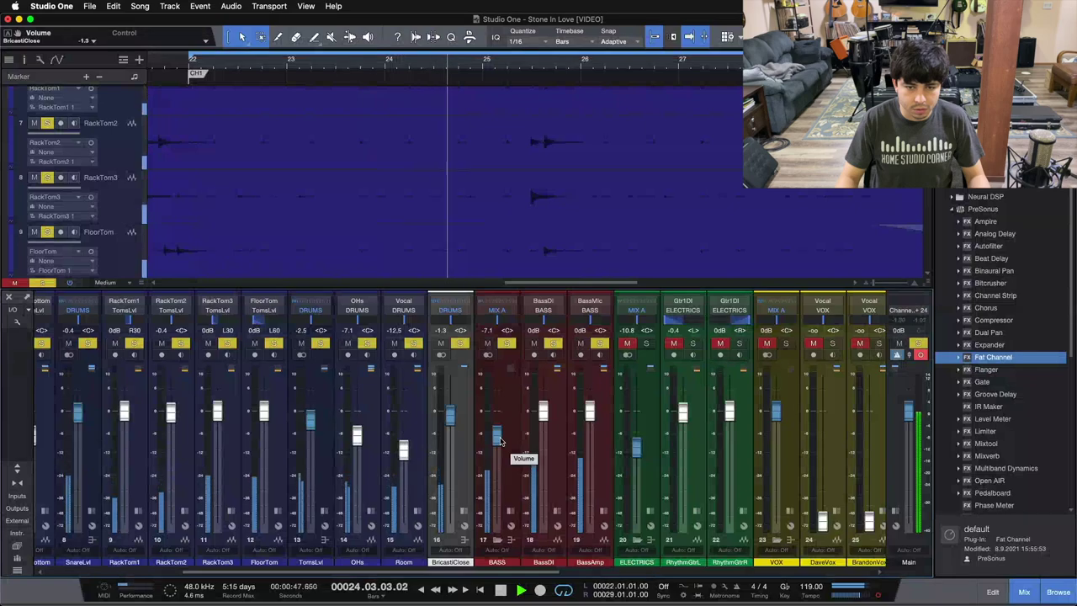
left_click_drag(499, 440, 499, 439)
left_click_drag(392, 574, 636, 577)
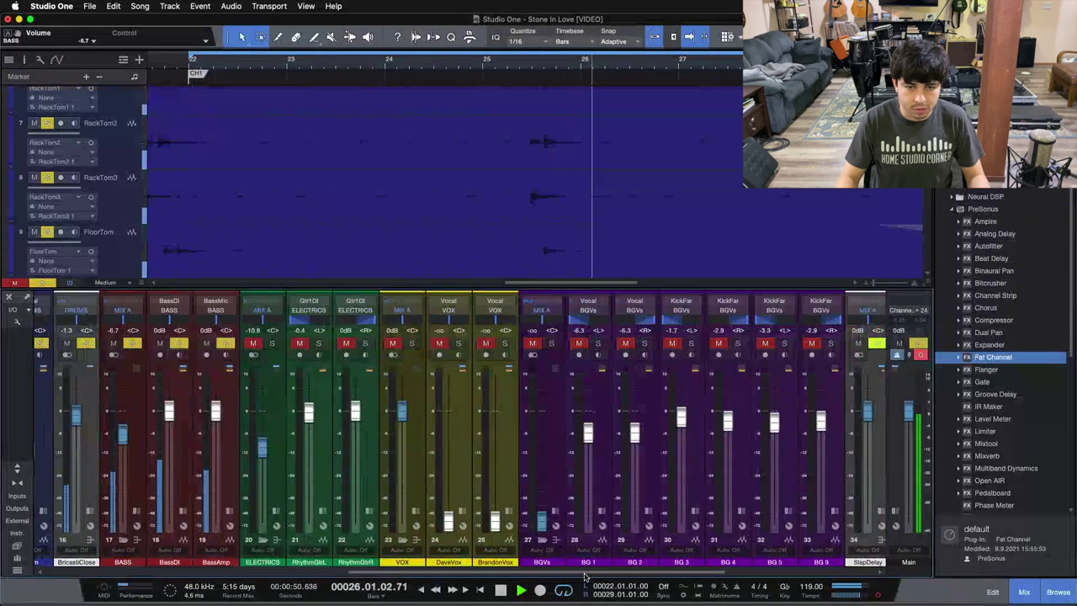
Add the ELECTRICS guitar bus to the solo and raise its level to -10.0 dB.
left_click(272, 343)
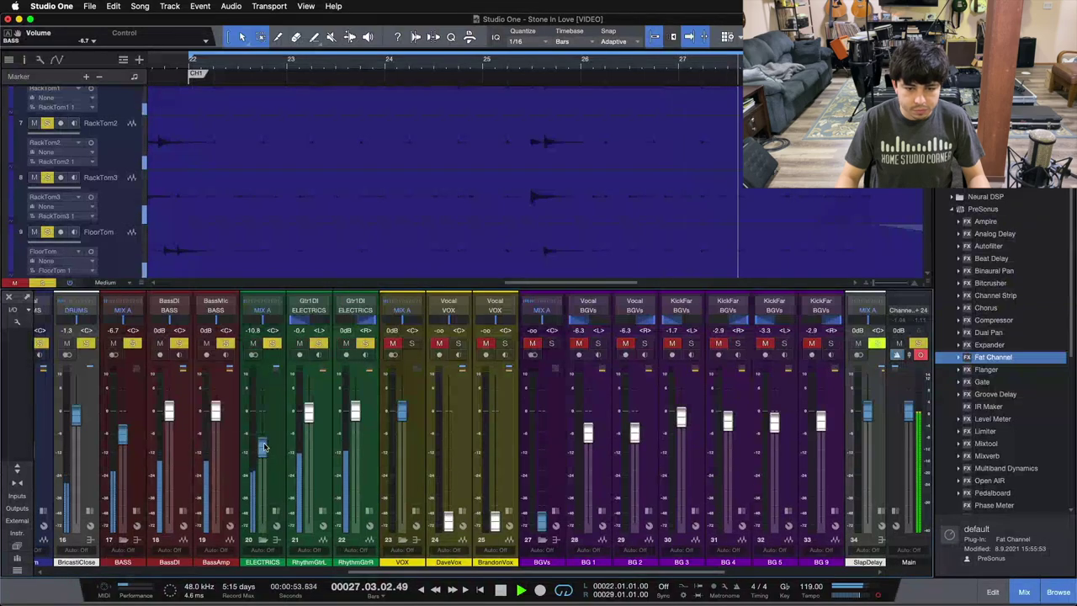
left_click_drag(517, 575, 284, 576)
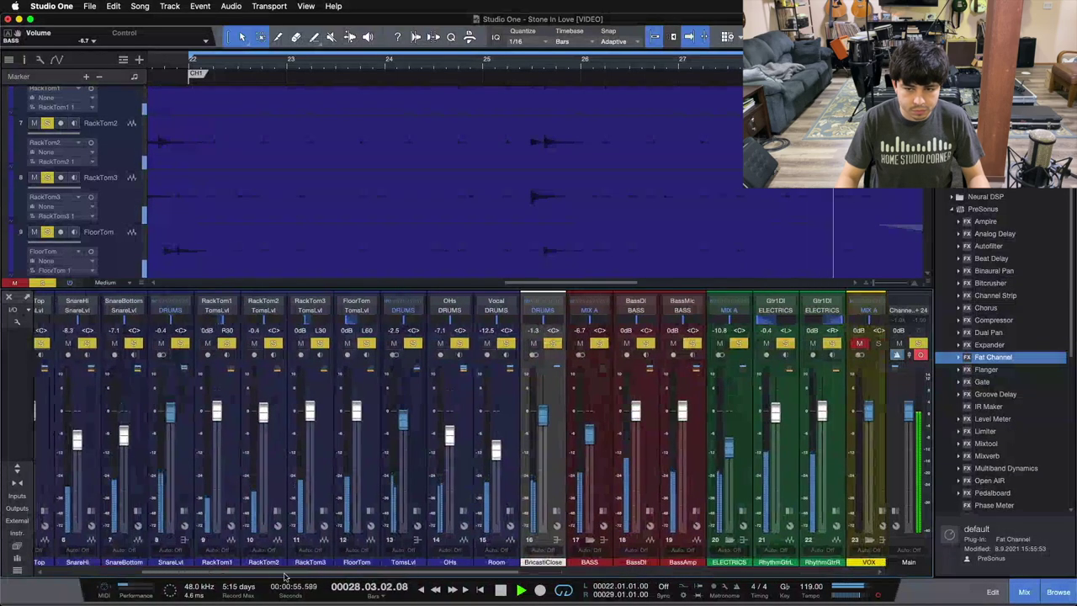
left_click_drag(729, 454, 729, 452)
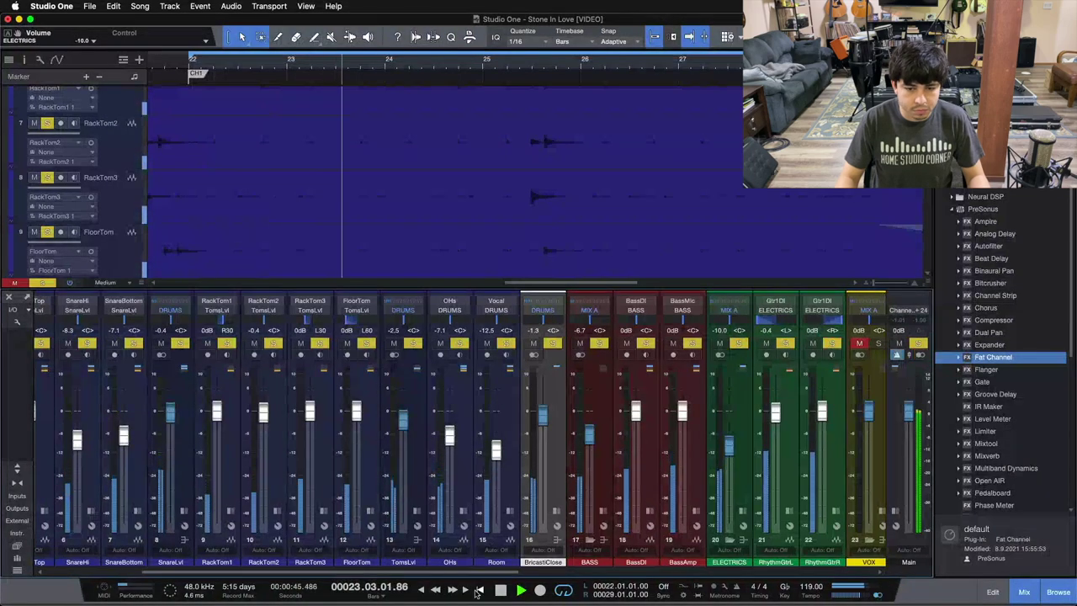
left_click_drag(474, 576, 494, 576)
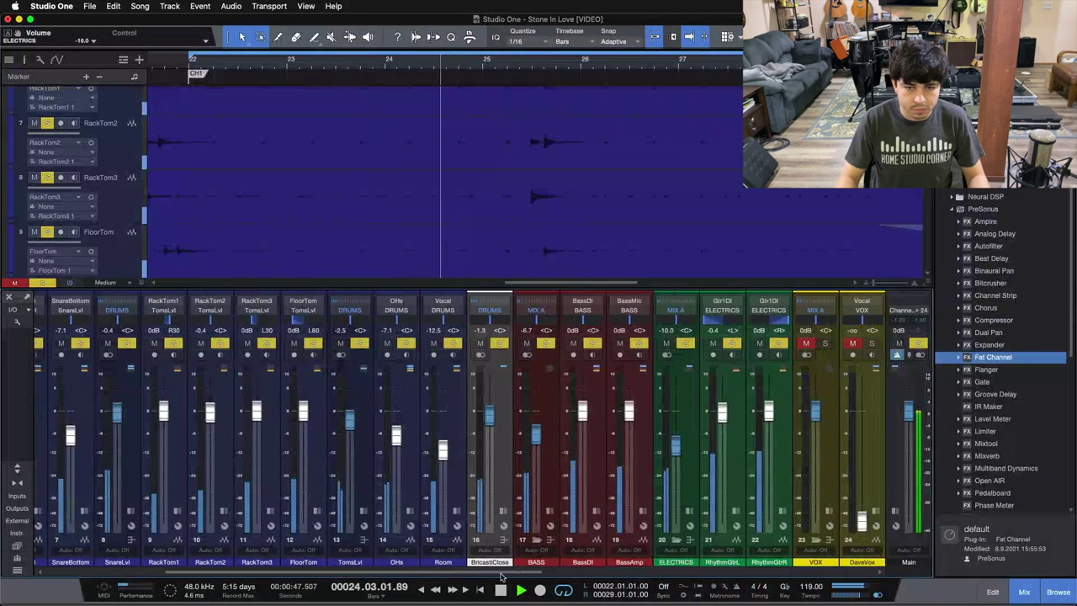
scroll(494, 576, "right", 1)
left_click_drag(493, 576, 322, 576)
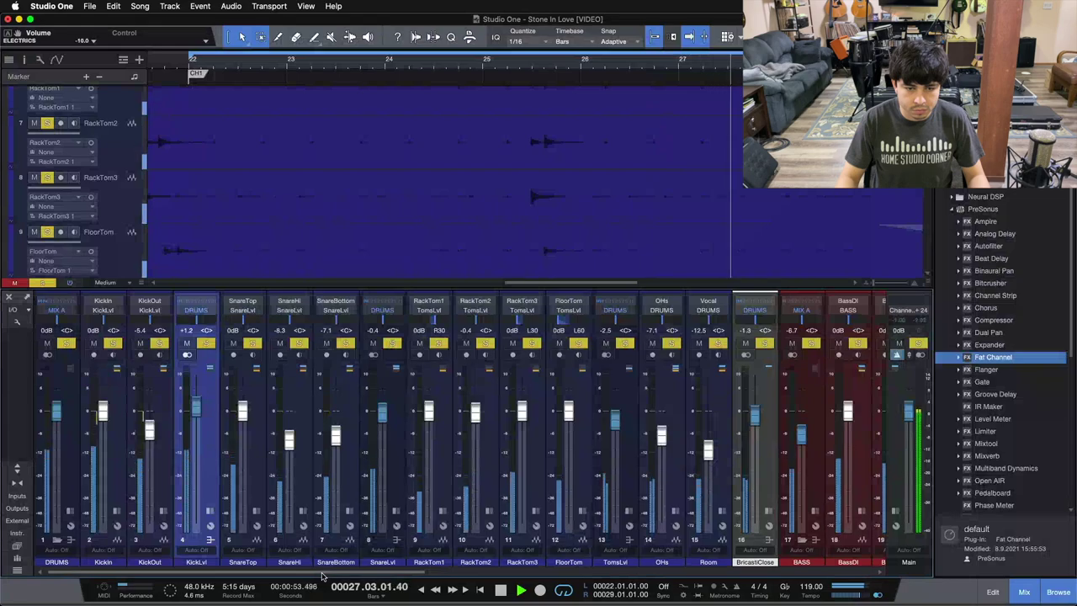
left_click_drag(322, 576, 389, 452)
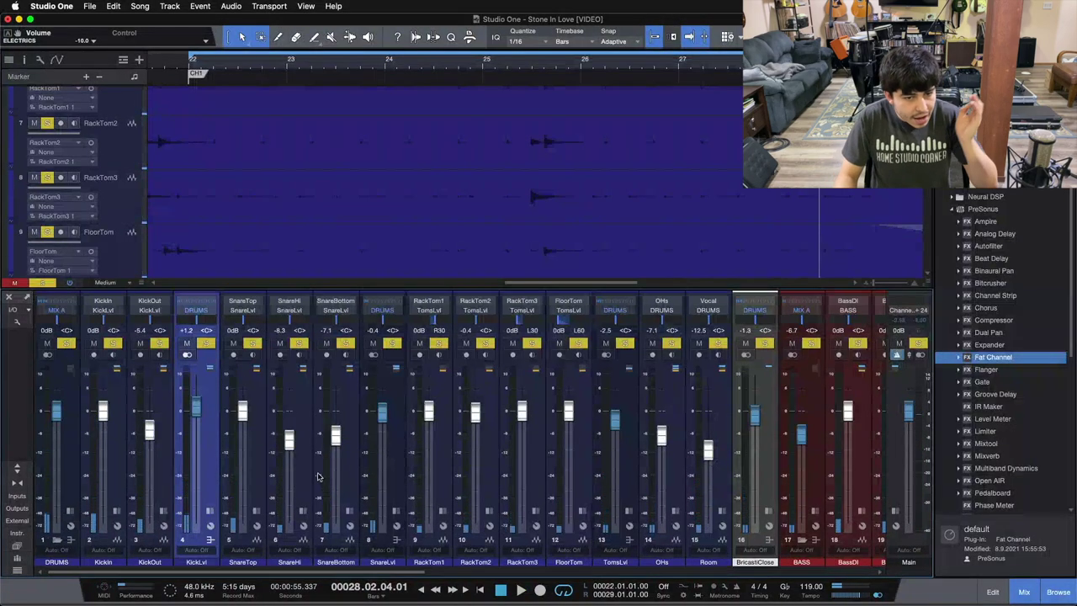
left_click(307, 433)
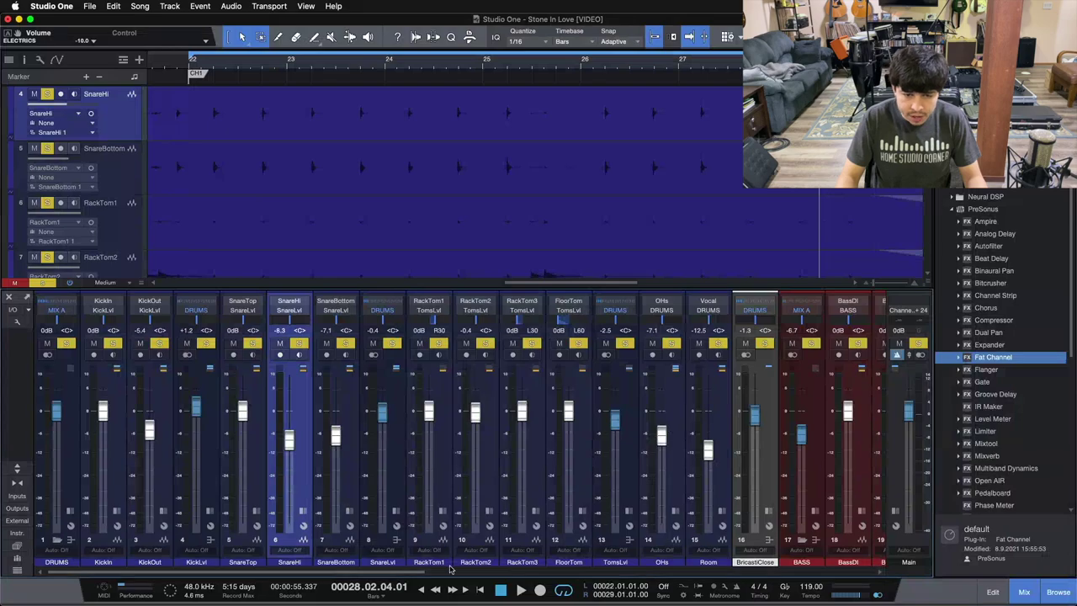
scroll(607, 562, "right", 10)
scroll(608, 561, "right", 2)
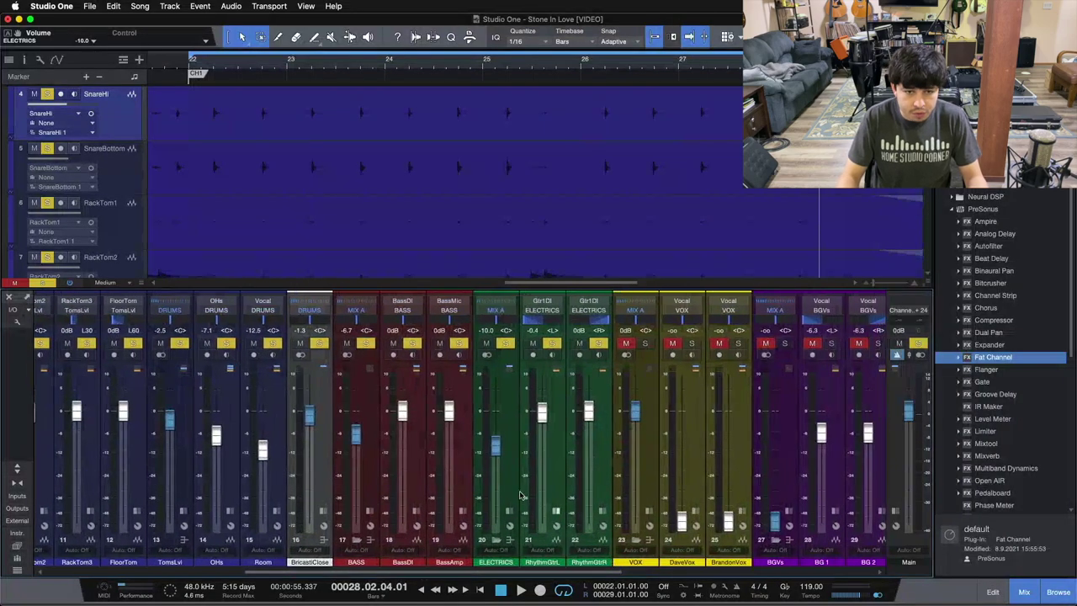
left_click(370, 446)
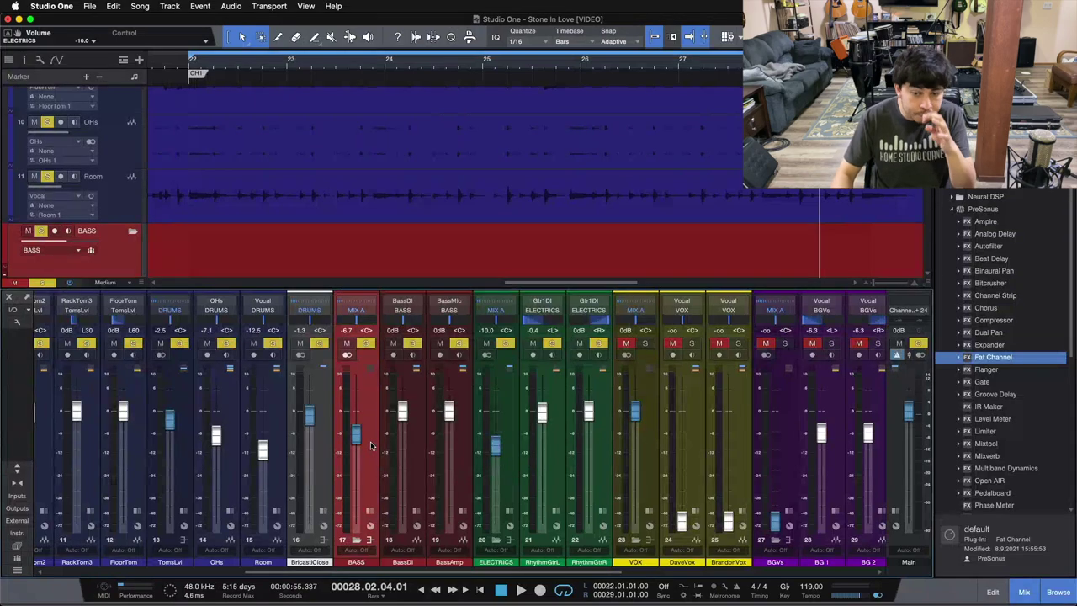
left_click(512, 388)
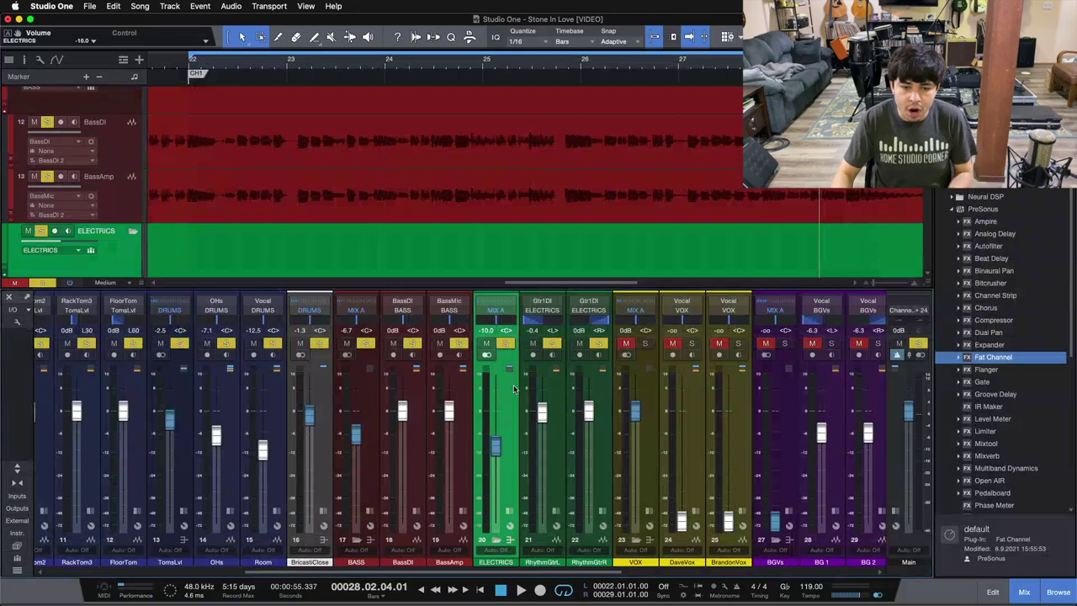
left_click_drag(473, 573, 81, 591)
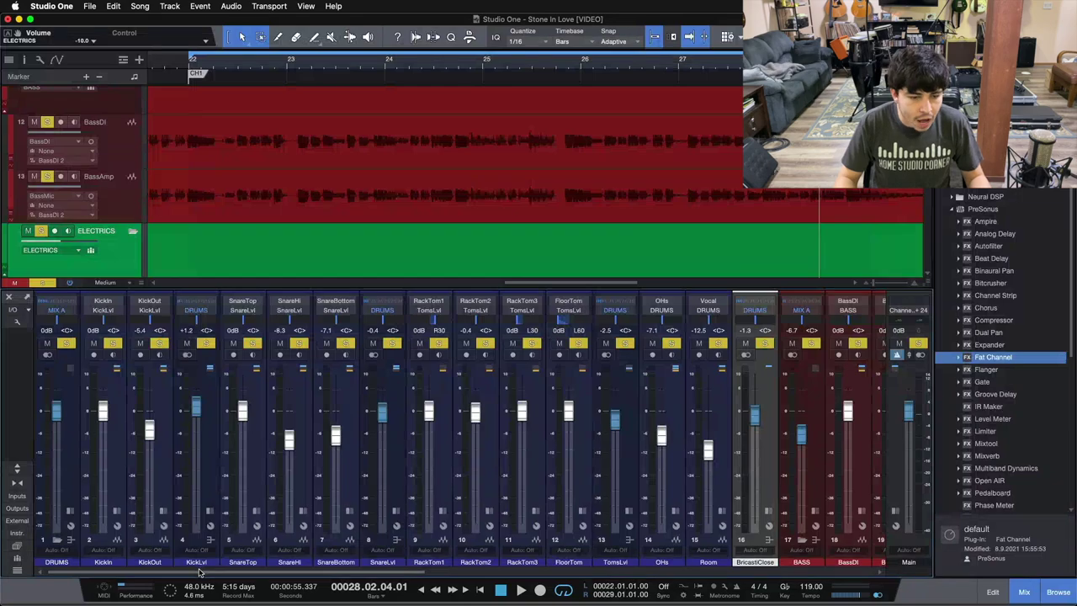
left_click_drag(200, 572, 656, 572)
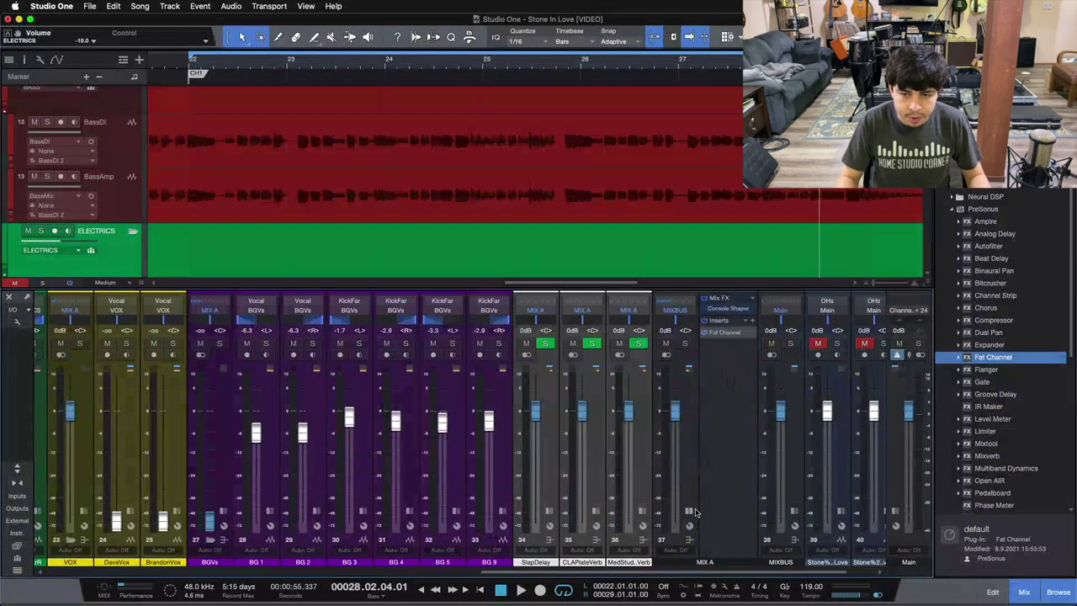
Open the MIX A bus Fat Channel XT Brit Comp compressor and audition the mix from bar 22.
left_click(726, 399)
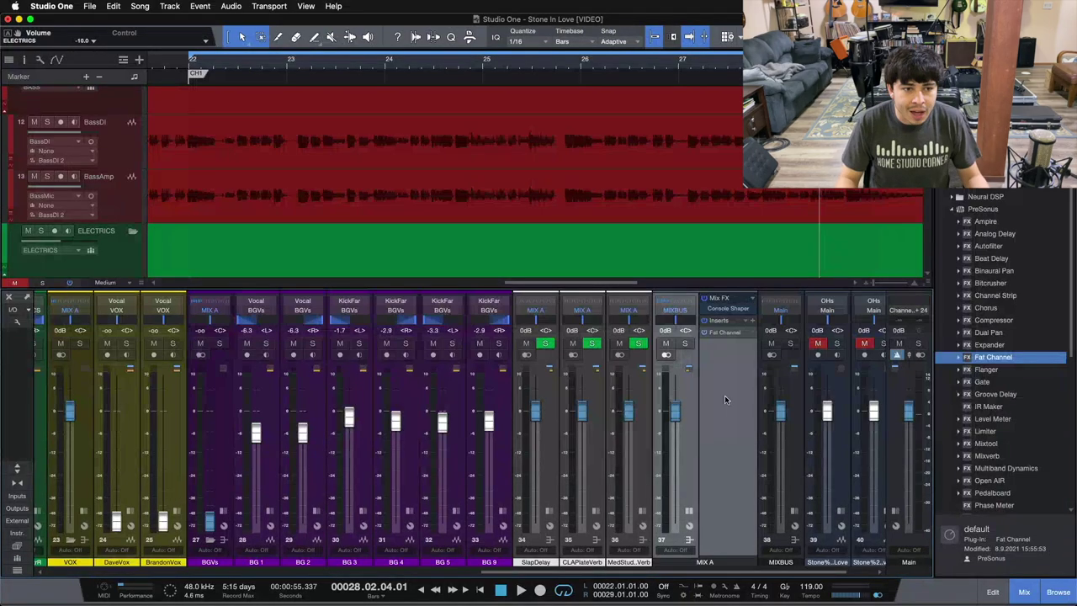
left_click(719, 336)
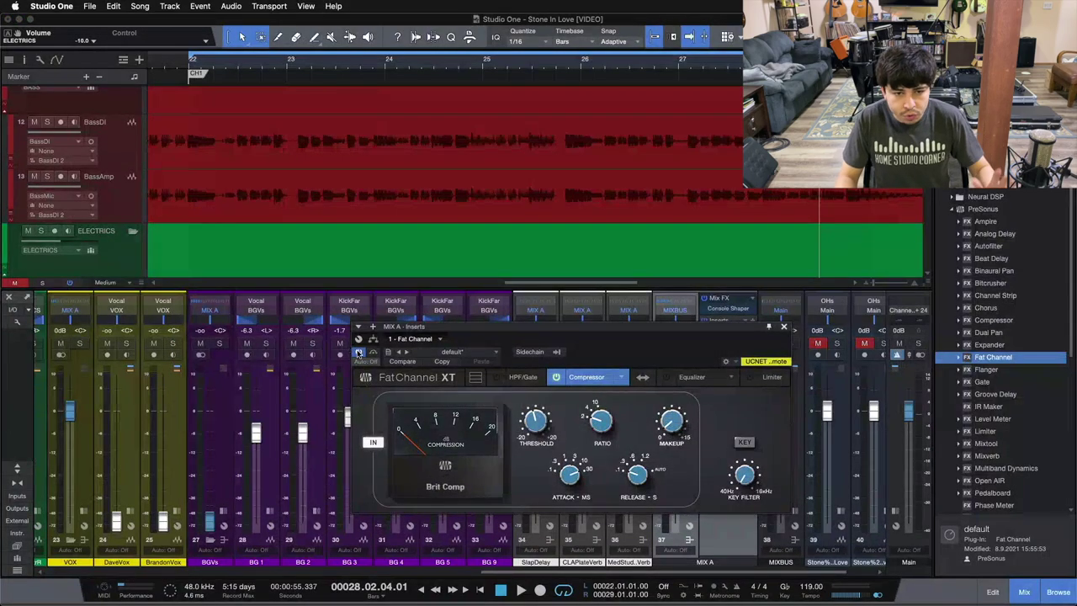
key("space")
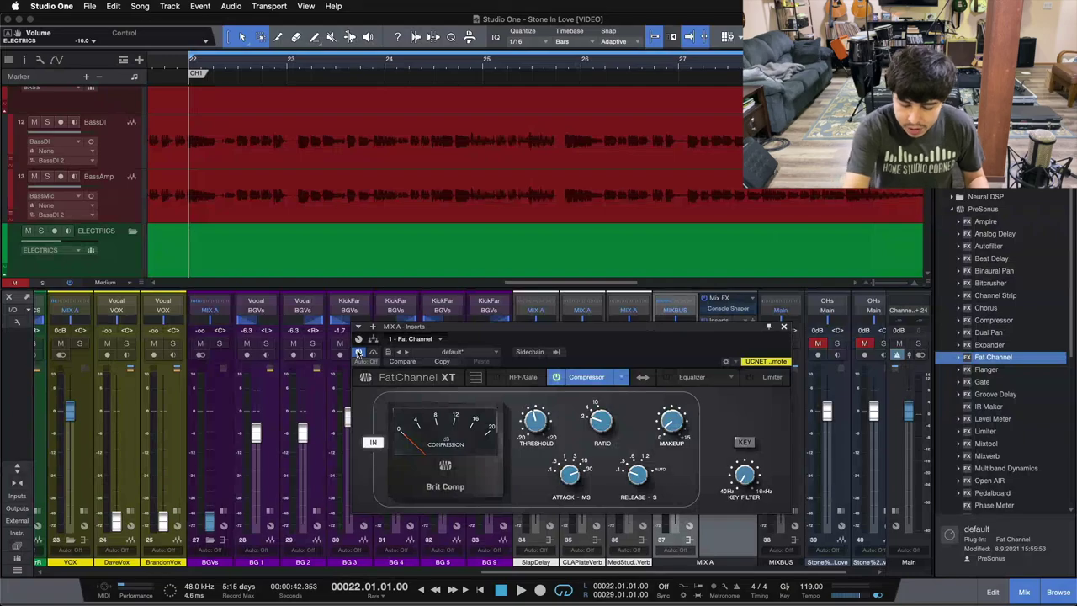
key("space")
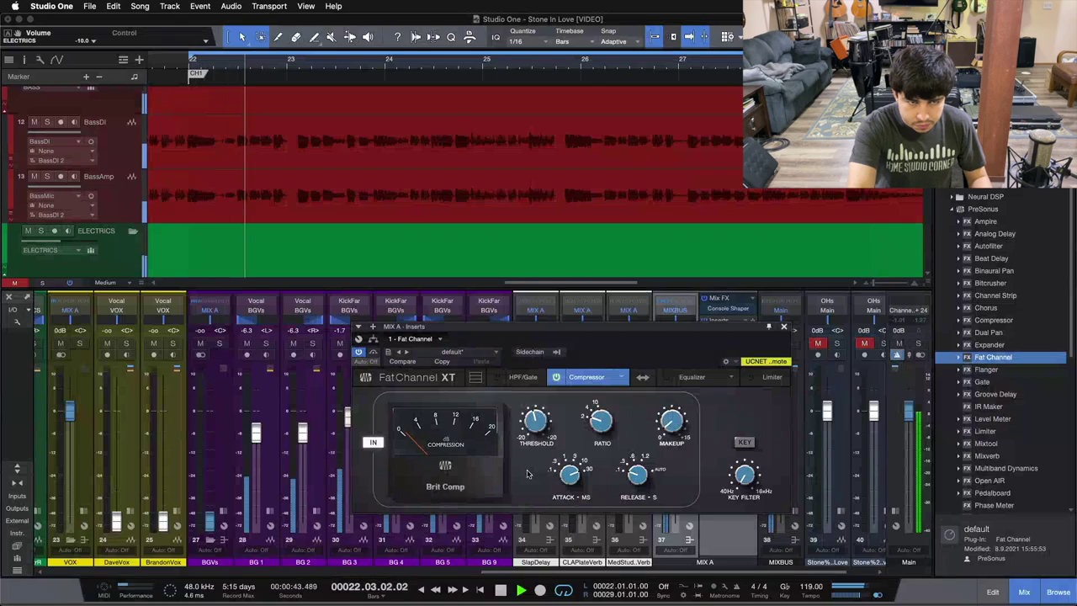
key("space")
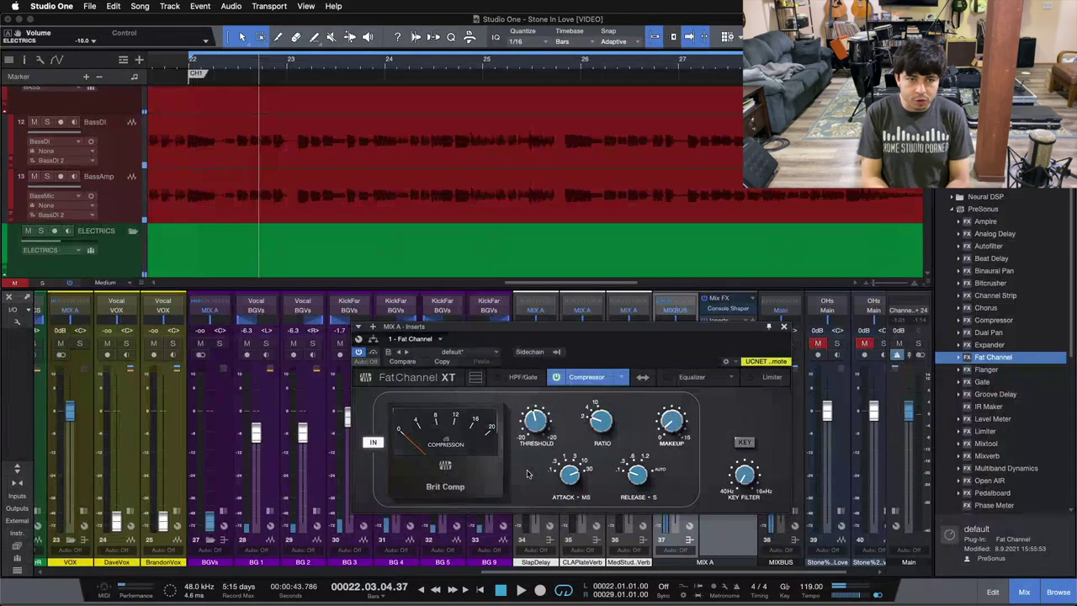